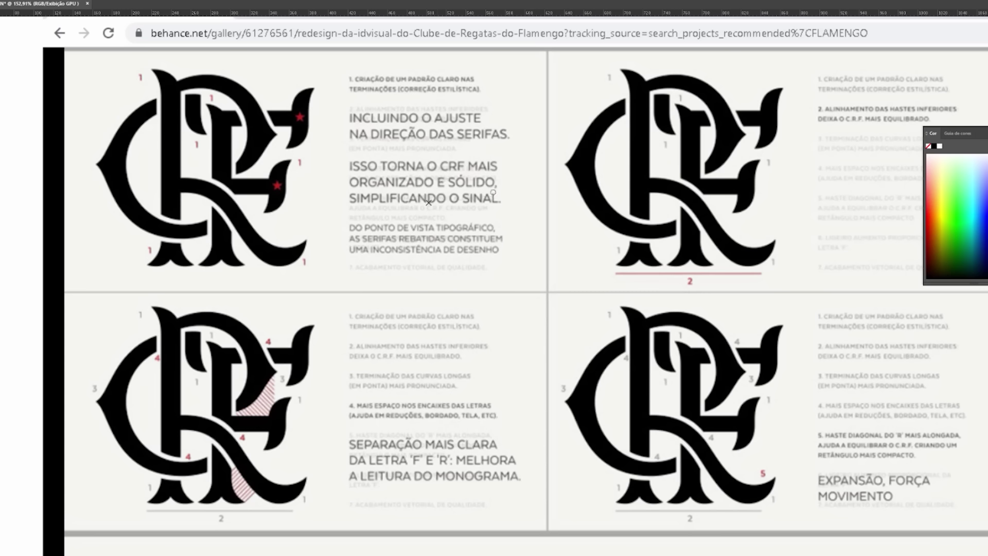
{"action": "left_click_drag", "start_coordinate": [507, 210], "coordinate": [461, 214]}
{"action": "key", "text": "ctrl+z"}
{"action": "left_click_drag", "start_coordinate": [605, 194], "coordinate": [556, 186]}
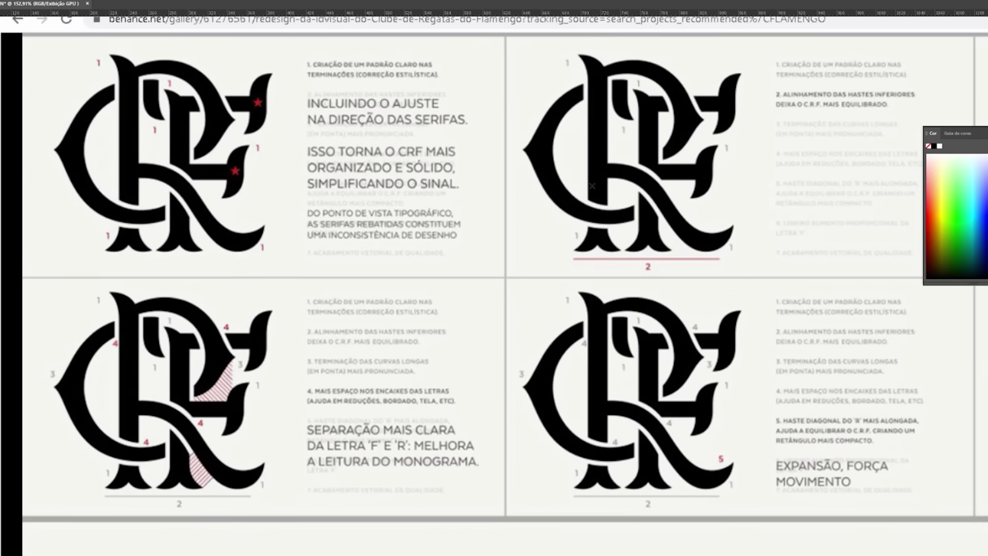
{"action": "left_click_drag", "start_coordinate": [836, 111], "coordinate": [587, 130]}
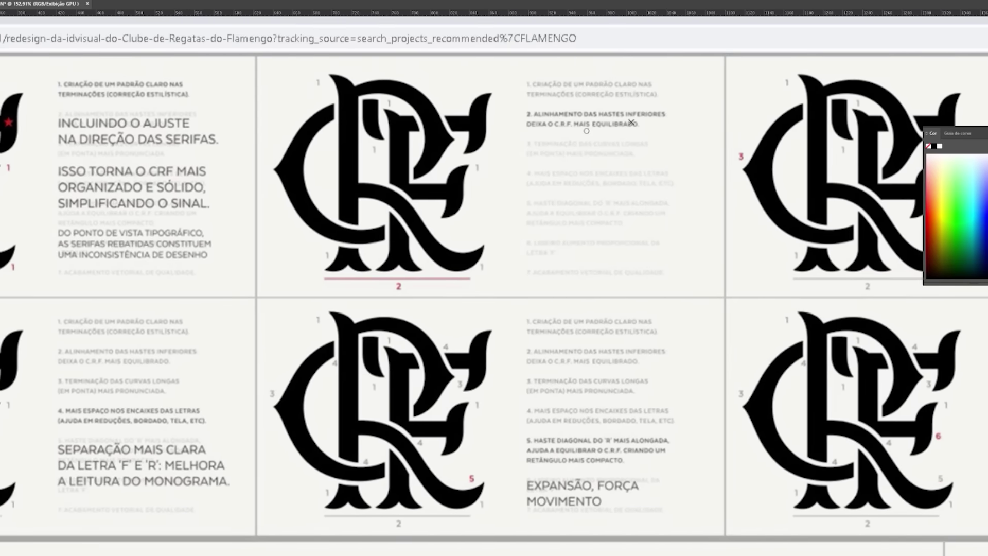
{"action": "left_click_drag", "start_coordinate": [448, 276], "coordinate": [484, 275]}
{"action": "key", "text": "ctrl+z"}
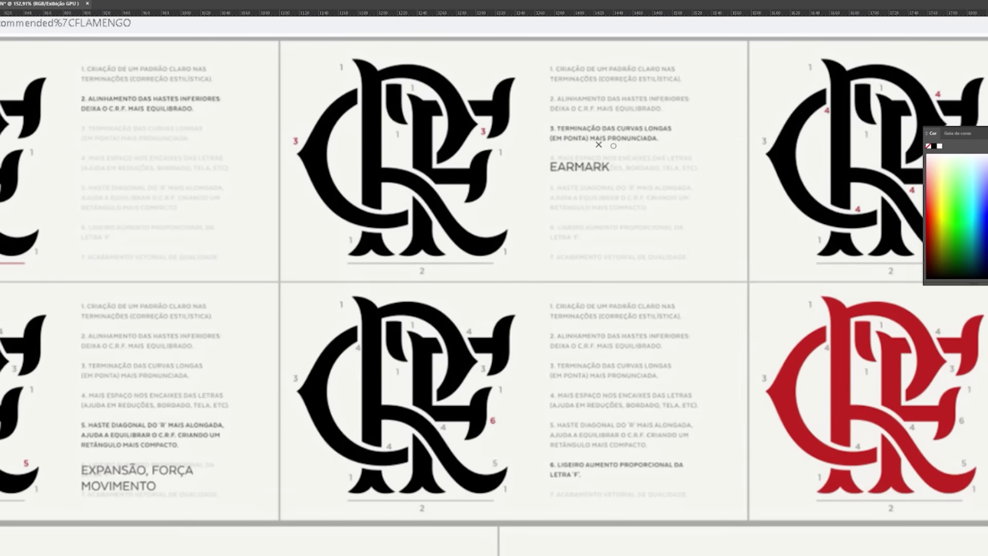
- Underline the correction 3 text and circle its number 3 markers and the pointed outer tip of the C on the monogram
{"action": "left_click_drag", "start_coordinate": [602, 146], "coordinate": [681, 146]}
{"action": "mouse_move", "coordinate": [295, 124]}
{"action": "left_mouse_down"}
{"action": "mouse_move", "coordinate": [280, 153]}
{"action": "mouse_move", "coordinate": [313, 140]}
{"action": "mouse_move", "coordinate": [286, 126]}
{"action": "left_mouse_up"}
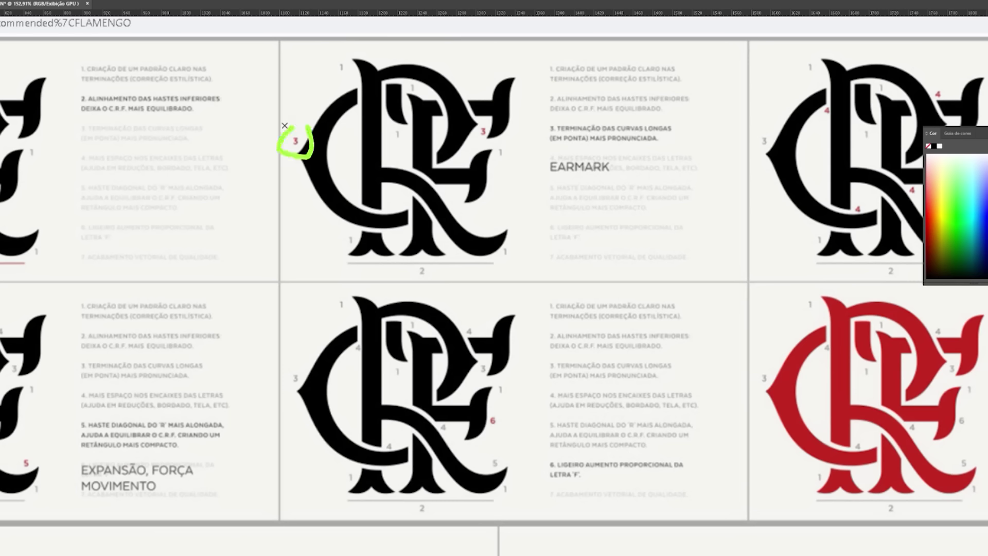
{"action": "mouse_move", "coordinate": [479, 111]}
{"action": "left_mouse_down"}
{"action": "mouse_move", "coordinate": [466, 147]}
{"action": "mouse_move", "coordinate": [473, 108]}
{"action": "left_mouse_up"}
{"action": "mouse_move", "coordinate": [303, 166]}
{"action": "left_mouse_down"}
{"action": "mouse_move", "coordinate": [279, 151]}
{"action": "mouse_move", "coordinate": [308, 170]}
{"action": "left_mouse_up"}
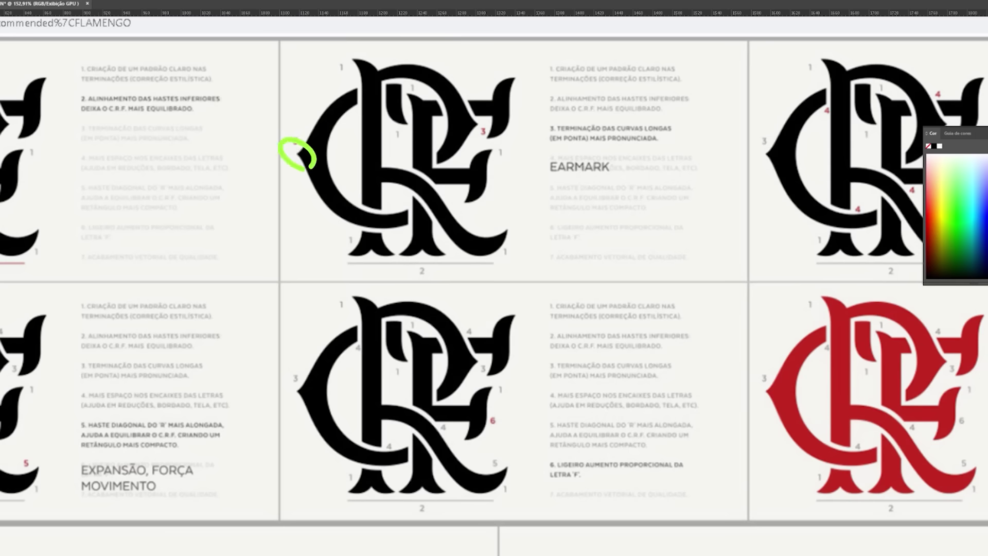
- Trace the pointed tips of the C and the R with angled strokes on the fifth monogram of the technical analysis
{"action": "key", "text": "ctrl+0"}
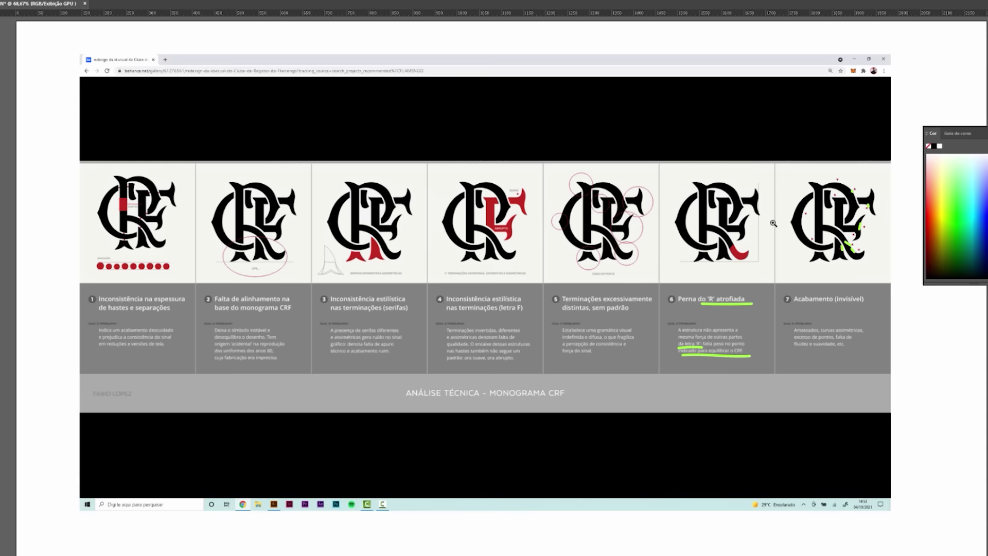
{"action": "left_click_drag", "start_coordinate": [577, 218], "coordinate": [700, 246]}
{"action": "left_click_drag", "start_coordinate": [500, 217], "coordinate": [385, 250]}
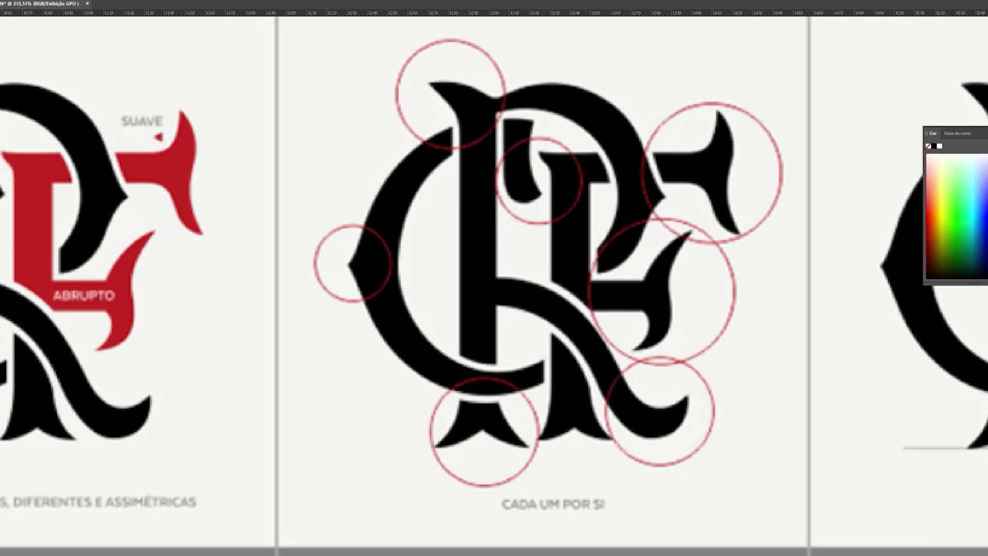
{"action": "left_click", "coordinate": [371, 305]}
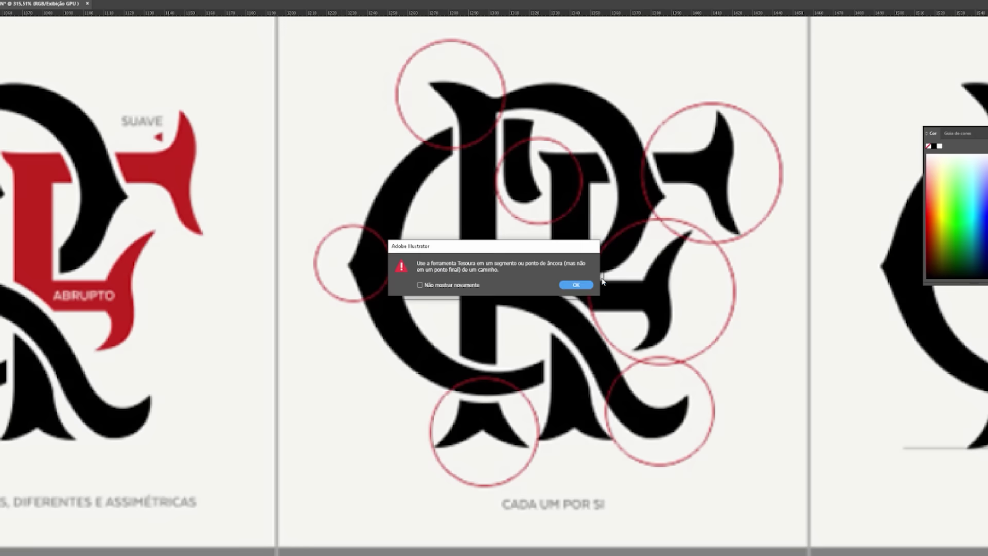
{"action": "left_click", "coordinate": [585, 284]}
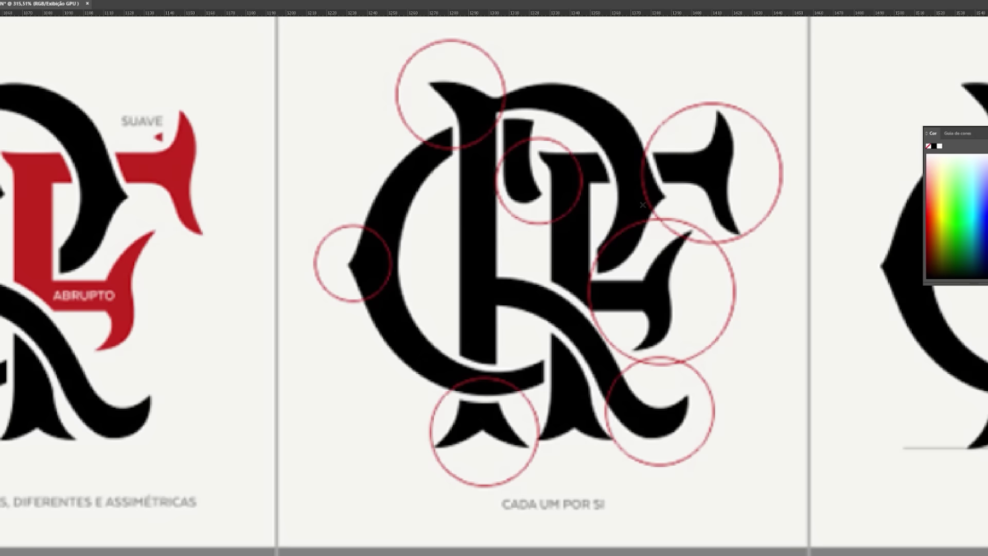
{"action": "mouse_move", "coordinate": [358, 278]}
{"action": "left_mouse_down"}
{"action": "mouse_move", "coordinate": [354, 254]}
{"action": "mouse_move", "coordinate": [344, 265]}
{"action": "left_mouse_up"}
{"action": "mouse_move", "coordinate": [647, 221]}
{"action": "left_mouse_down"}
{"action": "mouse_move", "coordinate": [671, 197]}
{"action": "mouse_move", "coordinate": [643, 172]}
{"action": "left_mouse_up"}
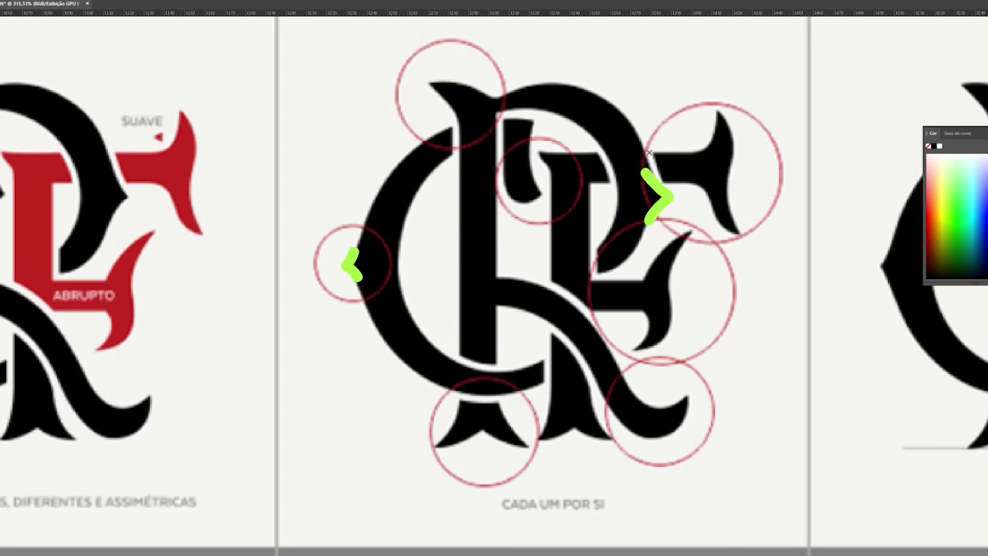
- Delete the circle on the correction 3 monogram, trace its C and R tips with angled strokes, and undo those strokes
{"action": "key", "text": "ctrl+0"}
{"action": "left_click_drag", "start_coordinate": [547, 117], "coordinate": [481, 201]}
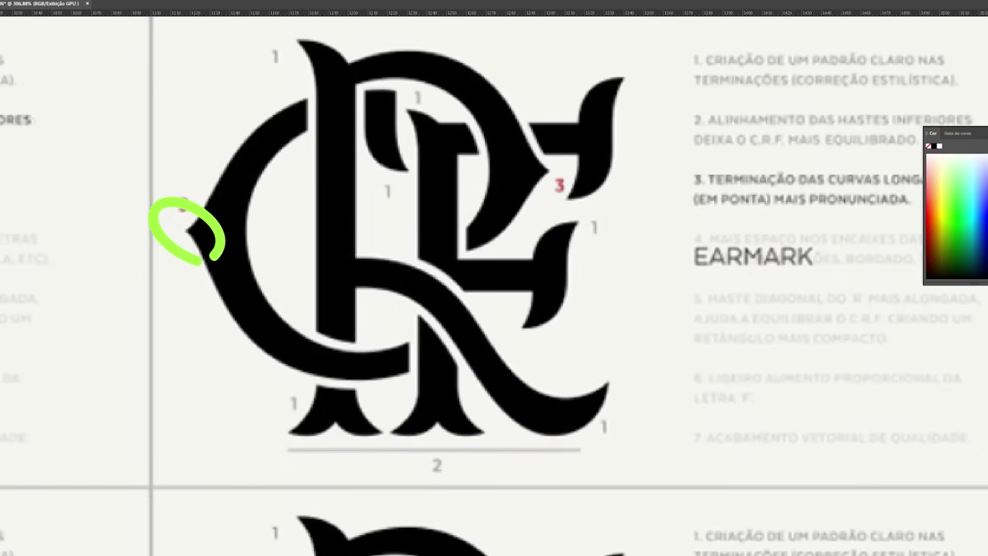
{"action": "mouse_move", "coordinate": [142, 124]}
{"action": "left_mouse_down"}
{"action": "mouse_move", "coordinate": [228, 276]}
{"action": "mouse_move", "coordinate": [193, 239]}
{"action": "mouse_move", "coordinate": [214, 194]}
{"action": "left_mouse_up"}
{"action": "key", "text": "Delete"}
{"action": "mouse_move", "coordinate": [519, 210]}
{"action": "left_mouse_down"}
{"action": "mouse_move", "coordinate": [553, 169]}
{"action": "mouse_move", "coordinate": [503, 105]}
{"action": "left_mouse_up"}
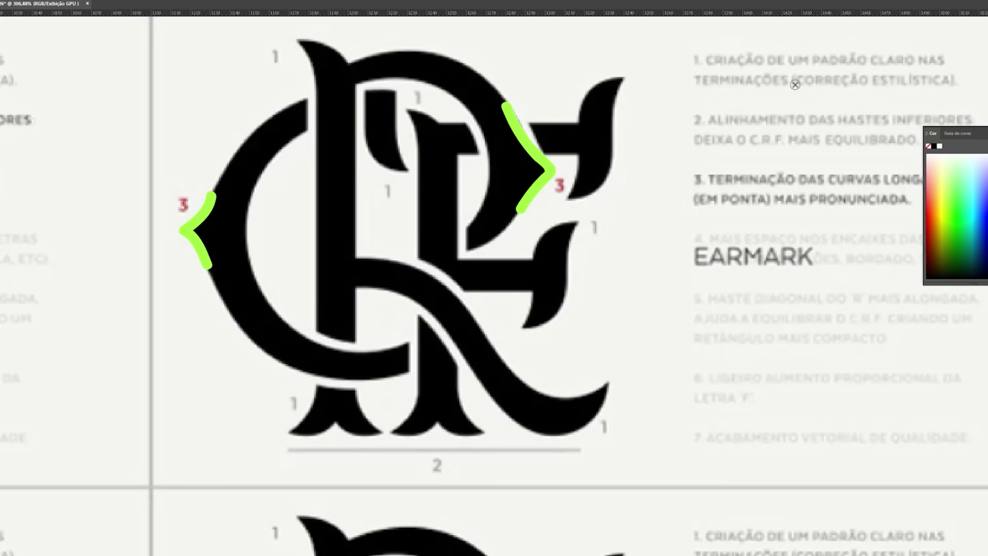
{"action": "key", "text": "ctrl+z"}
{"action": "key", "text": "ctrl+z"}
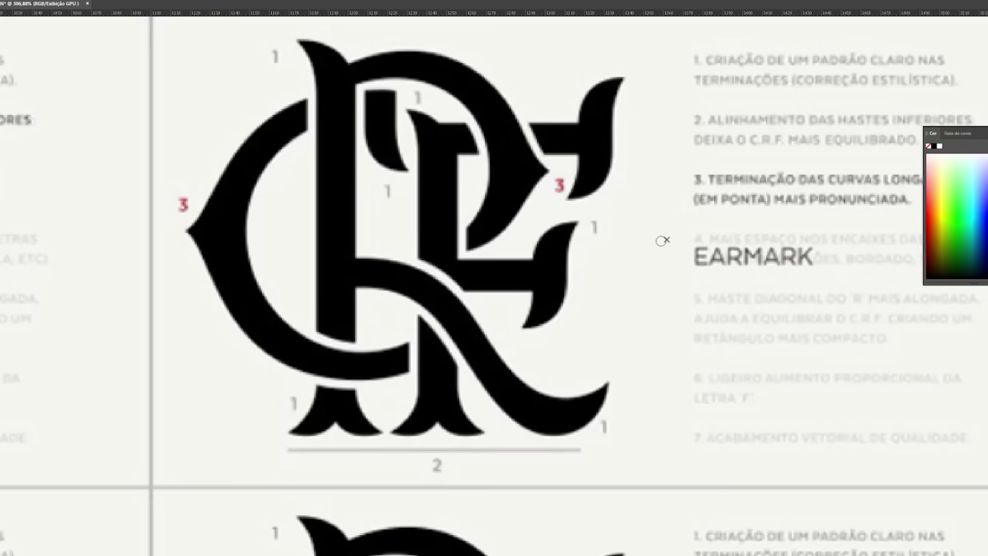
- Underline the correction 4 text about adding more space where the letters interlock
{"action": "left_click_drag", "start_coordinate": [570, 220], "coordinate": [505, 207]}
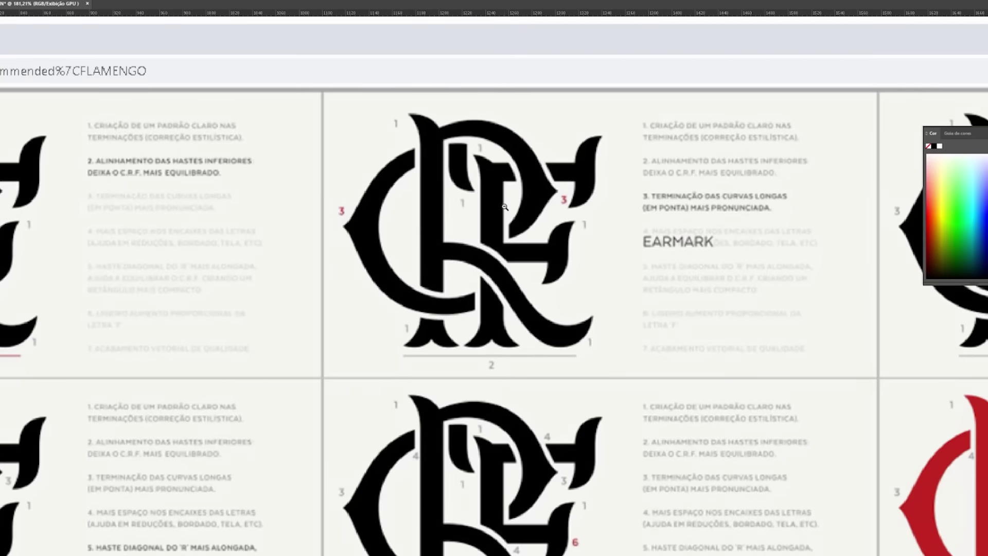
{"action": "scroll", "coordinate": [504, 207], "scroll_direction": "right", "scroll_amount": 5}
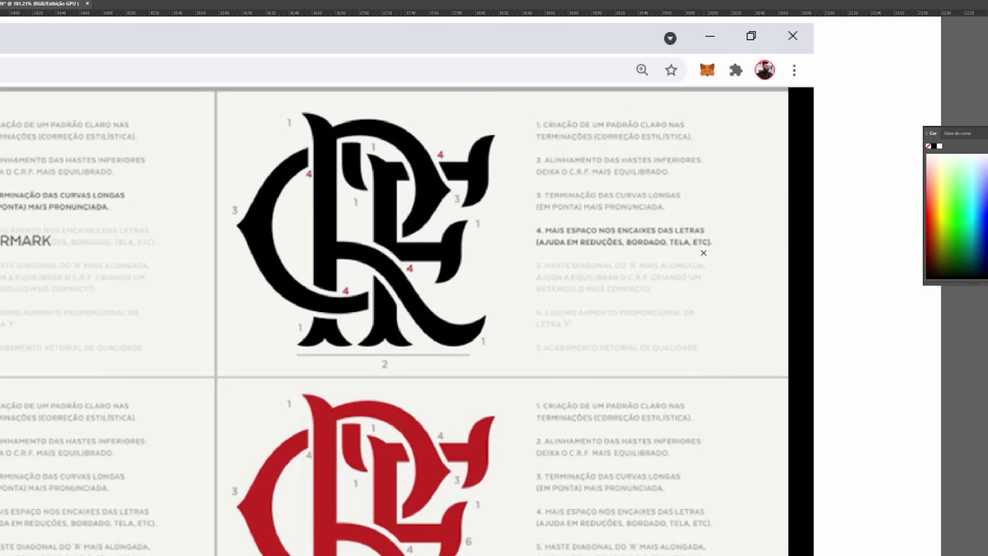
{"action": "left_click_drag", "start_coordinate": [534, 252], "coordinate": [731, 249]}
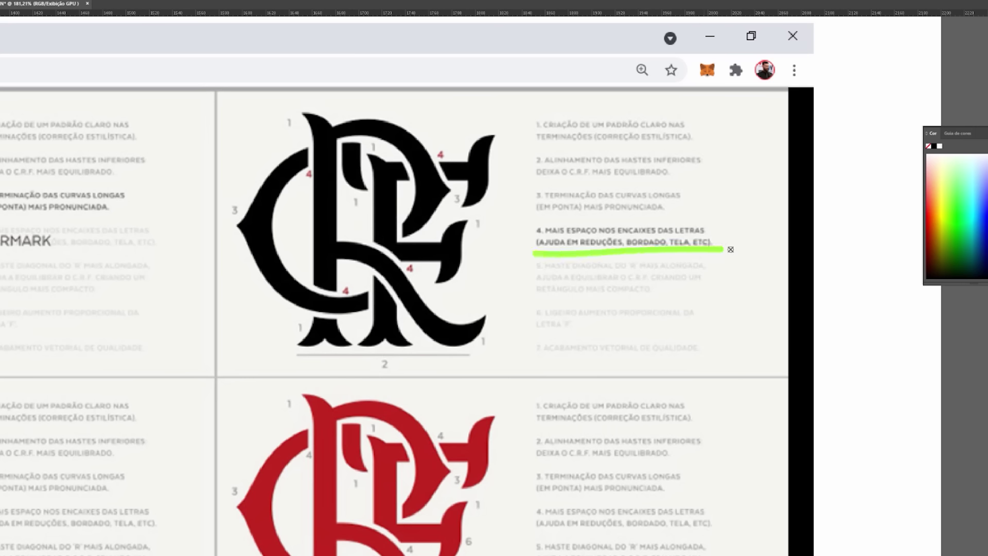
- Mark the four gaps numbered 4 between the interlocking letters of the correction 4 monogram with short strokes
{"action": "mouse_move", "coordinate": [436, 160]}
{"action": "left_mouse_down"}
{"action": "mouse_move", "coordinate": [449, 184]}
{"action": "mouse_move", "coordinate": [430, 147]}
{"action": "left_mouse_up"}
{"action": "left_click_drag", "start_coordinate": [308, 170], "coordinate": [310, 140]}
{"action": "left_click", "coordinate": [371, 288]}
{"action": "mouse_move", "coordinate": [371, 309]}
{"action": "left_mouse_down"}
{"action": "mouse_move", "coordinate": [371, 282]}
{"action": "mouse_move", "coordinate": [403, 261]}
{"action": "mouse_move", "coordinate": [368, 242]}
{"action": "left_mouse_up"}
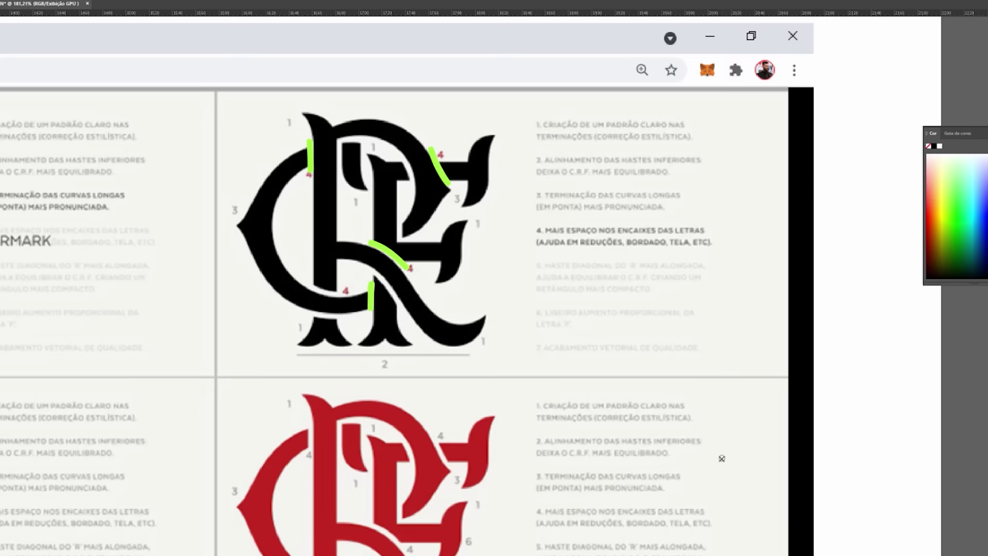
- Mark the hatched gap between the R's bowl and the F on the monogram captioned 'SEPARAÇÃO MAIS CLARA'
{"action": "left_click_drag", "start_coordinate": [397, 417], "coordinate": [915, 286]}
{"action": "left_click_drag", "start_coordinate": [537, 300], "coordinate": [986, 264]}
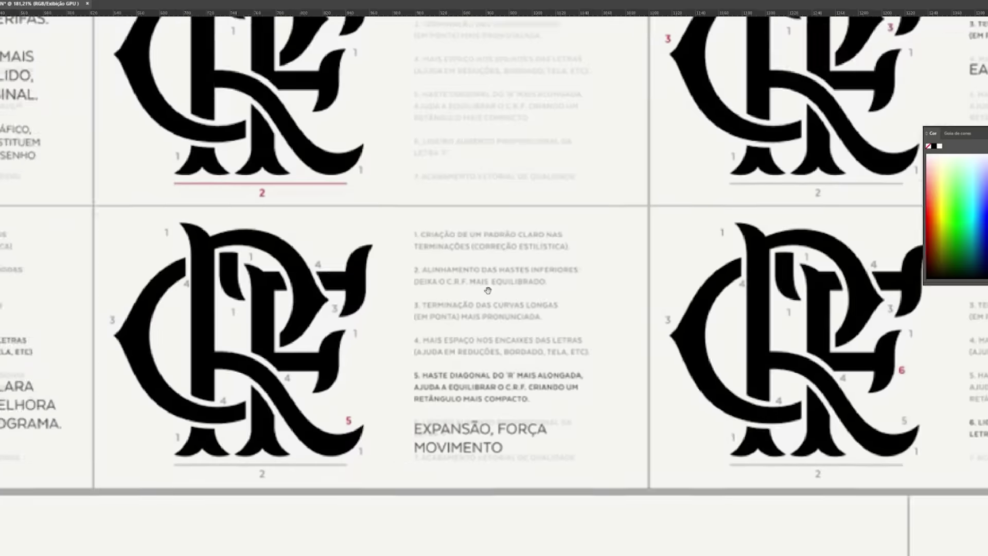
{"action": "left_click_drag", "start_coordinate": [487, 290], "coordinate": [808, 271]}
{"action": "left_click_drag", "start_coordinate": [401, 298], "coordinate": [712, 269]}
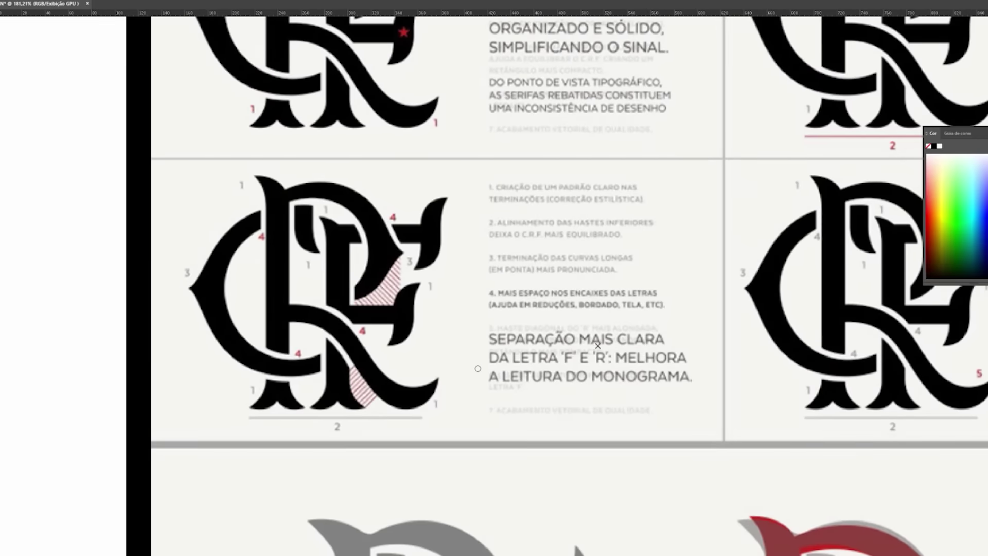
{"action": "mouse_move", "coordinate": [576, 367]}
{"action": "left_mouse_down"}
{"action": "mouse_move", "coordinate": [562, 339]}
{"action": "mouse_move", "coordinate": [602, 351]}
{"action": "left_mouse_up"}
{"action": "left_click_drag", "start_coordinate": [352, 370], "coordinate": [367, 402]}
{"action": "mouse_move", "coordinate": [358, 301]}
{"action": "left_mouse_down"}
{"action": "mouse_move", "coordinate": [391, 286]}
{"action": "mouse_move", "coordinate": [400, 252]}
{"action": "left_mouse_up"}
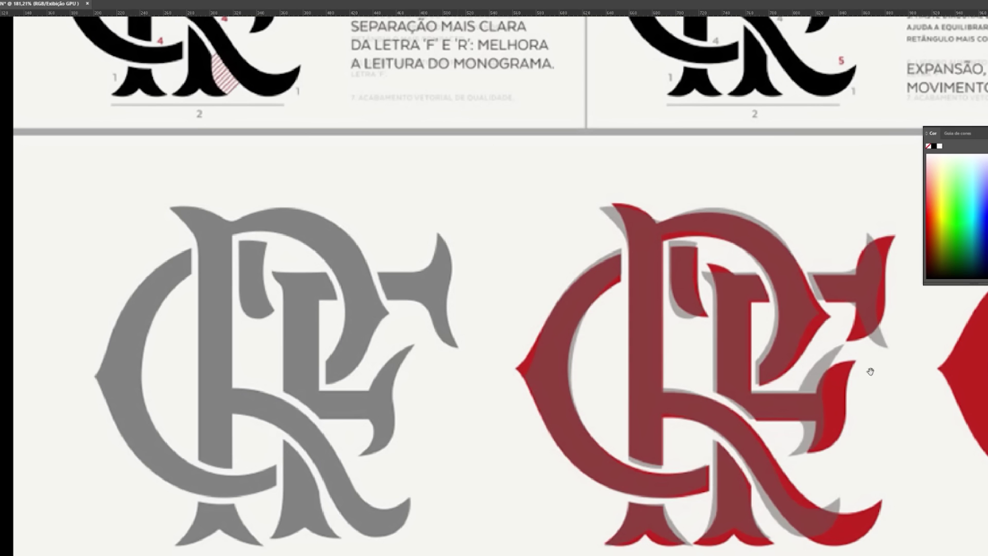
- Try marking strokes over the overlaid grey and red monograms, then undo them
{"action": "left_click_drag", "start_coordinate": [825, 341], "coordinate": [741, 314]}
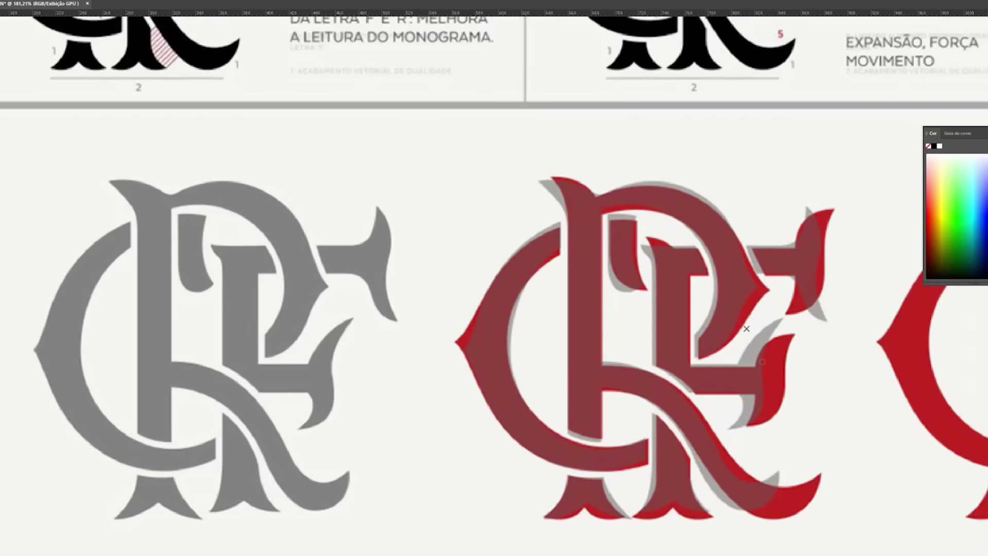
{"action": "left_click_drag", "start_coordinate": [724, 398], "coordinate": [889, 555]}
{"action": "left_click_drag", "start_coordinate": [364, 96], "coordinate": [338, 130]}
{"action": "scroll", "coordinate": [572, 227], "scroll_direction": "down", "scroll_amount": 2}
{"action": "scroll", "coordinate": [571, 227], "scroll_direction": "right", "scroll_amount": 4}
{"action": "mouse_move", "coordinate": [803, 431]}
{"action": "left_mouse_down"}
{"action": "mouse_move", "coordinate": [770, 455]}
{"action": "mouse_move", "coordinate": [804, 421]}
{"action": "left_mouse_up"}
{"action": "key", "text": "ctrl+z"}
{"action": "key", "text": "ctrl+z"}
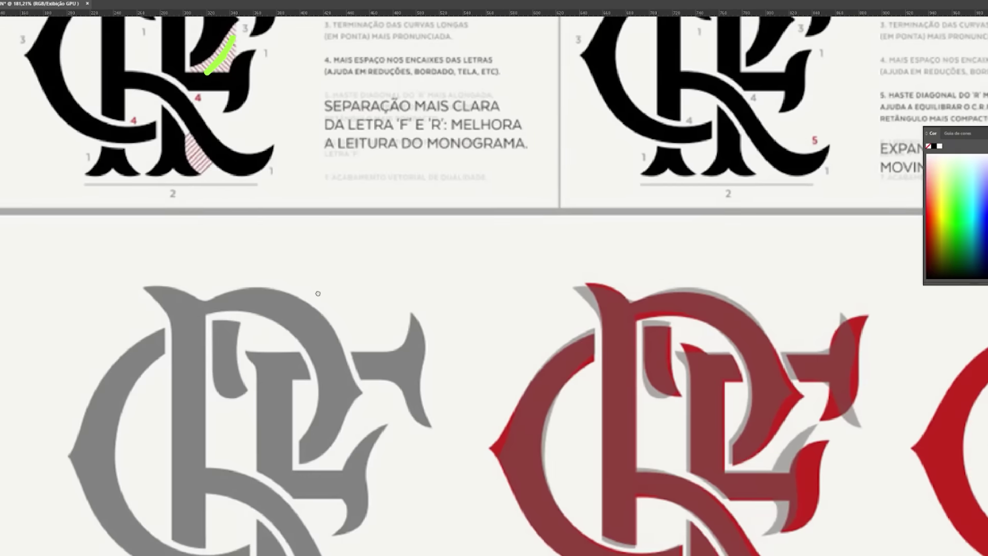
- Circle the number 5 above the R's leg on the correction 5 monogram and undo the circle
{"action": "left_click_drag", "start_coordinate": [243, 194], "coordinate": [332, 300]}
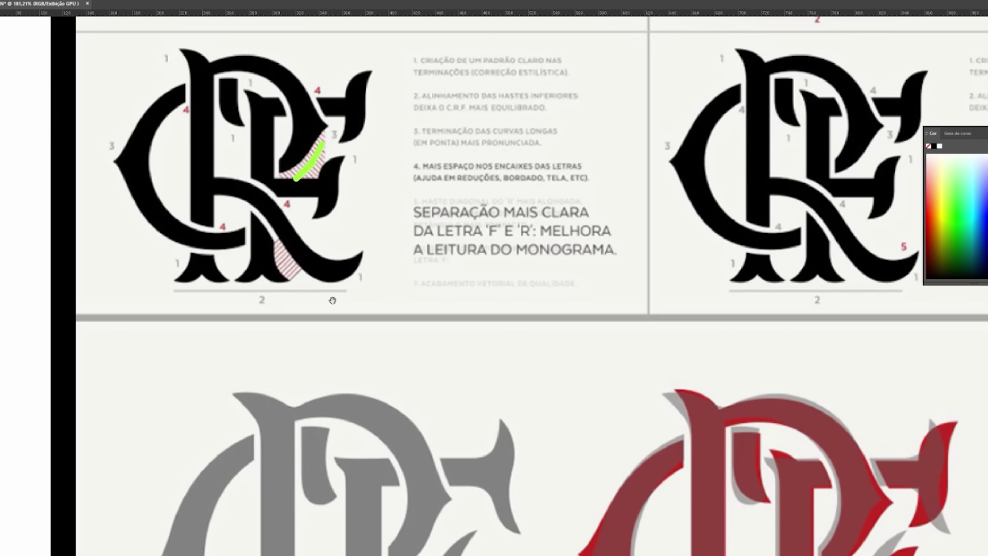
{"action": "left_click_drag", "start_coordinate": [684, 322], "coordinate": [593, 329]}
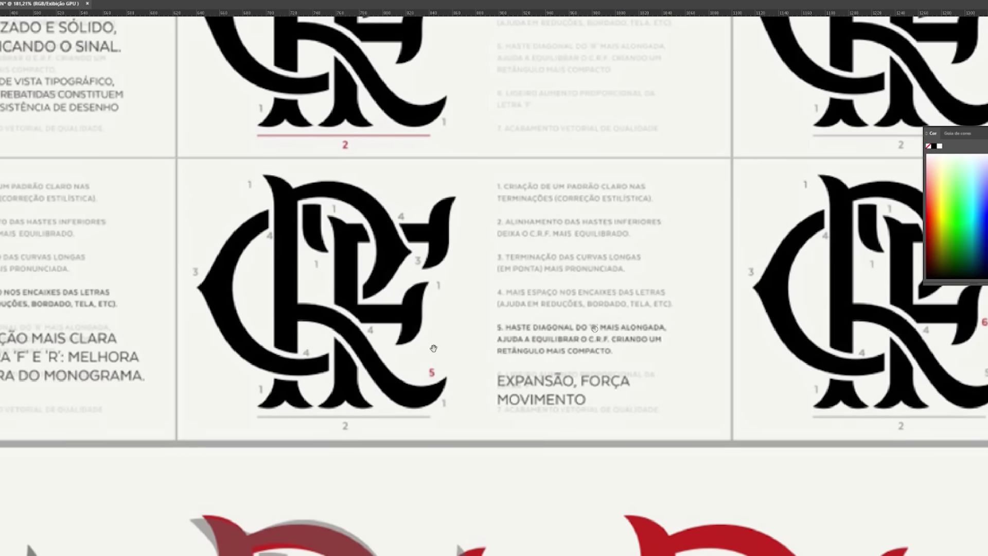
{"action": "scroll", "coordinate": [434, 349], "scroll_direction": "left", "scroll_amount": 2}
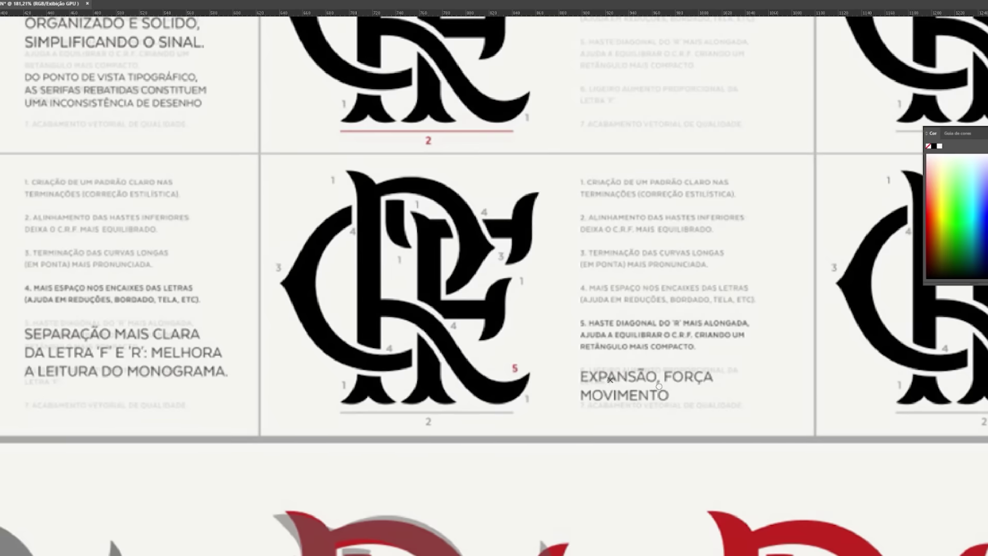
{"action": "mouse_move", "coordinate": [502, 341]}
{"action": "left_mouse_down"}
{"action": "mouse_move", "coordinate": [525, 391]}
{"action": "mouse_move", "coordinate": [516, 348]}
{"action": "left_mouse_up"}
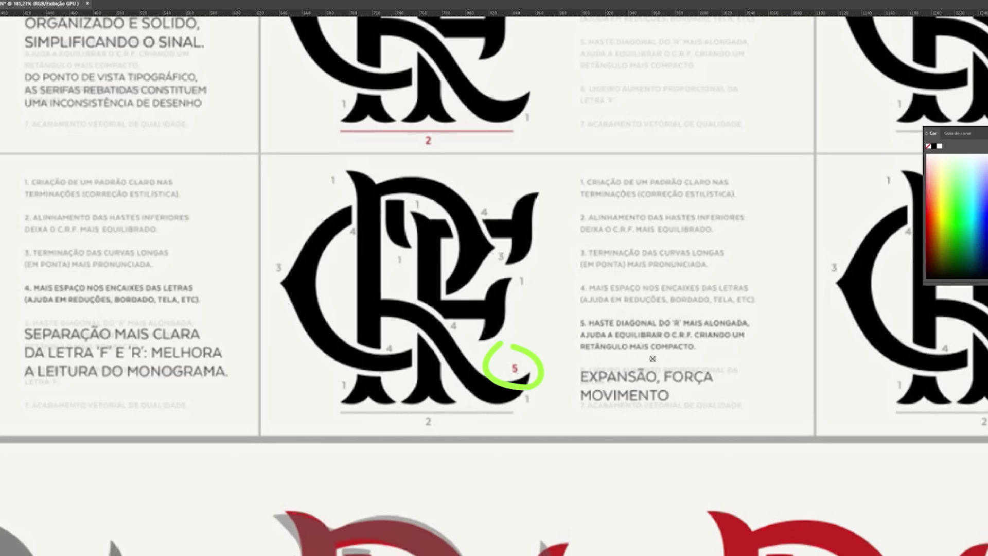
{"action": "key", "text": "ctrl+z"}
- Trace the R freehand over the correction 5 monogram and place a vertical line at the outer tip of its leg
{"action": "mouse_move", "coordinate": [375, 312]}
{"action": "left_mouse_down"}
{"action": "mouse_move", "coordinate": [392, 310]}
{"action": "mouse_move", "coordinate": [443, 342]}
{"action": "mouse_move", "coordinate": [478, 382]}
{"action": "mouse_move", "coordinate": [531, 392]}
{"action": "mouse_move", "coordinate": [539, 383]}
{"action": "mouse_move", "coordinate": [486, 386]}
{"action": "mouse_move", "coordinate": [409, 320]}
{"action": "mouse_move", "coordinate": [372, 320]}
{"action": "mouse_move", "coordinate": [366, 335]}
{"action": "left_mouse_up"}
{"action": "key", "text": "Escape"}
{"action": "mouse_move", "coordinate": [361, 371]}
{"action": "left_mouse_down"}
{"action": "mouse_move", "coordinate": [364, 190]}
{"action": "mouse_move", "coordinate": [420, 190]}
{"action": "mouse_move", "coordinate": [454, 205]}
{"action": "mouse_move", "coordinate": [473, 256]}
{"action": "mouse_move", "coordinate": [456, 281]}
{"action": "mouse_move", "coordinate": [380, 306]}
{"action": "left_mouse_up"}
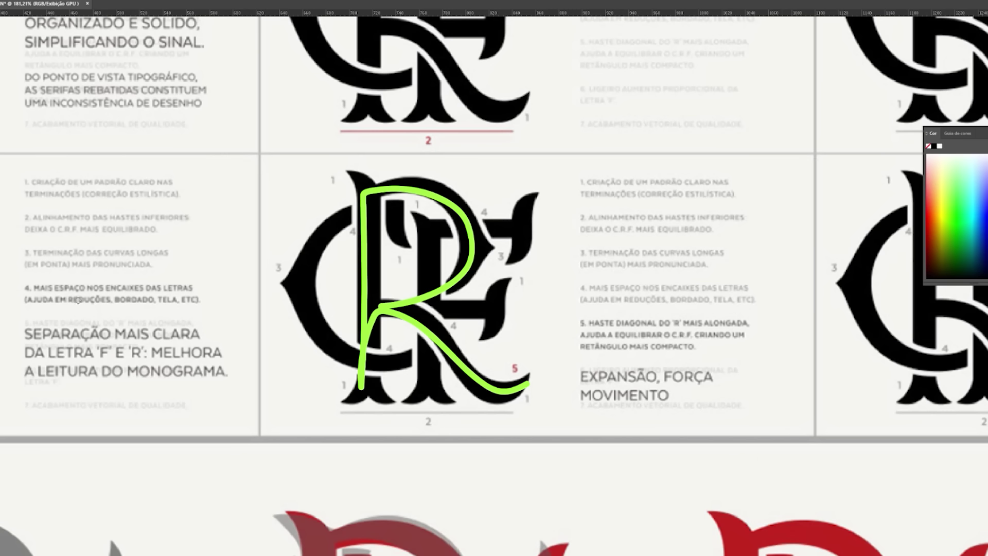
{"action": "left_click_drag", "start_coordinate": [539, 181], "coordinate": [539, 511]}
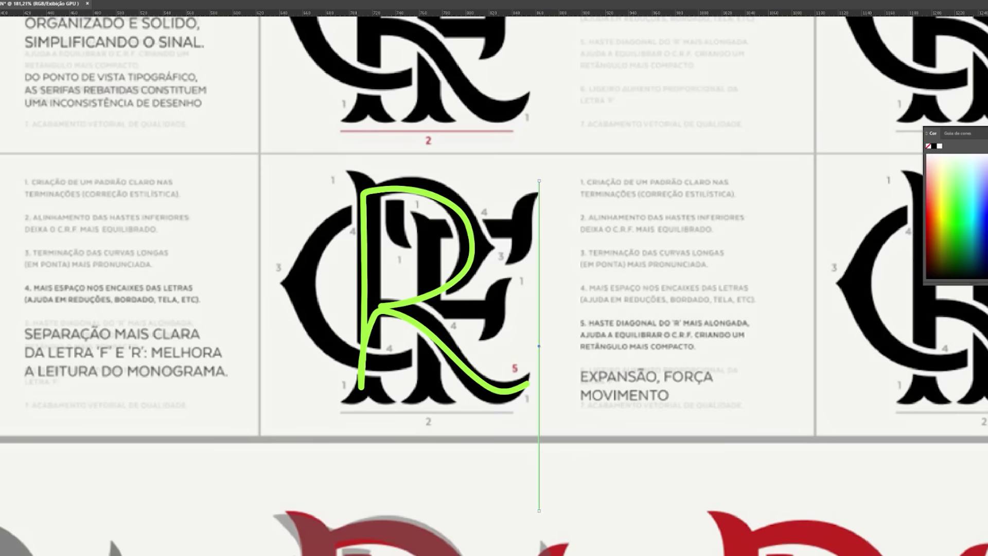
{"action": "left_click_drag", "start_coordinate": [540, 277], "coordinate": [563, 282]}
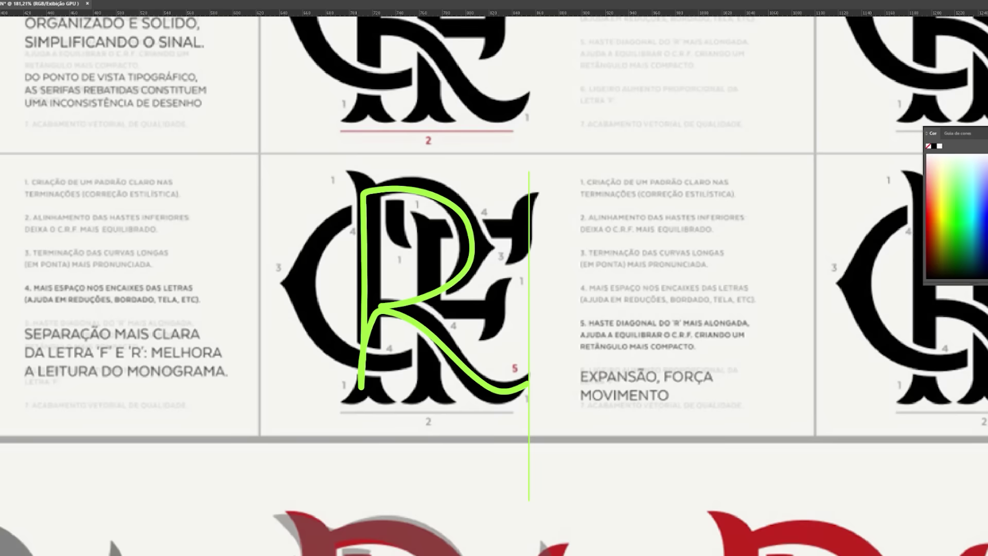
- Copy the vertical line to the 'Perna do 'R' atrofiada' monogram, placing one at the R's leg tip and another at the F's outer edge
{"action": "left_click_drag", "start_coordinate": [521, 310], "coordinate": [544, 320]}
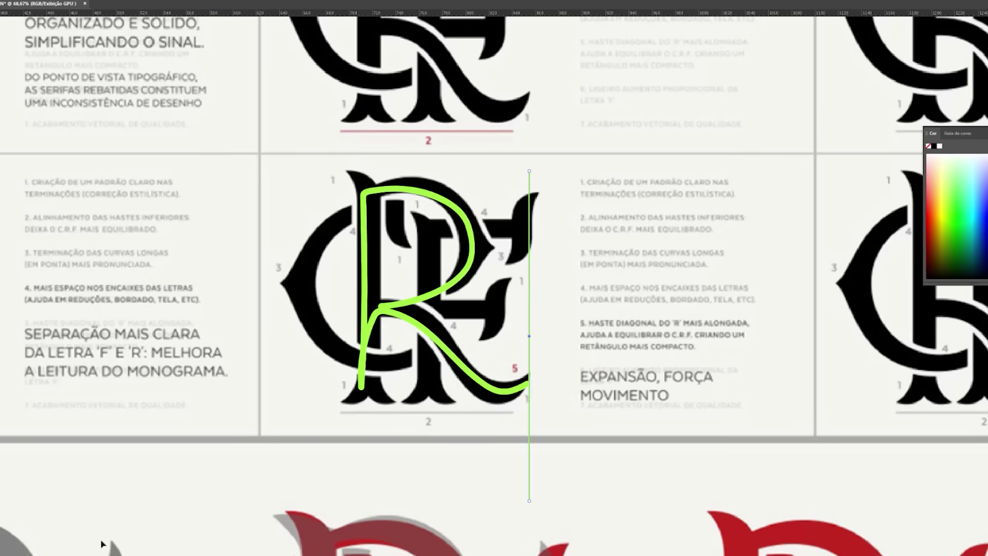
{"action": "key", "text": "ctrl+0"}
{"action": "left_click_drag", "start_coordinate": [749, 227], "coordinate": [604, 262]}
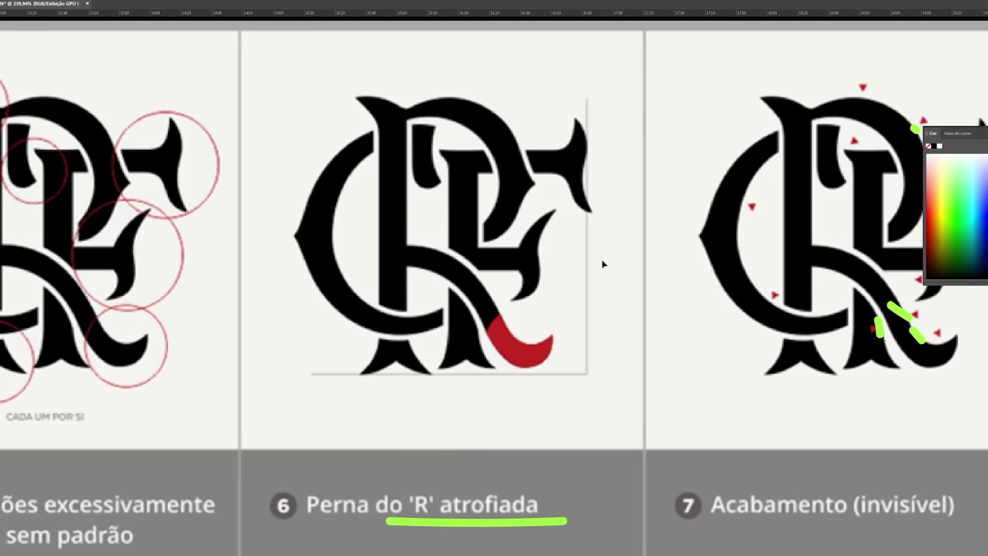
{"action": "left_click_drag", "start_coordinate": [498, 145], "coordinate": [553, 124]}
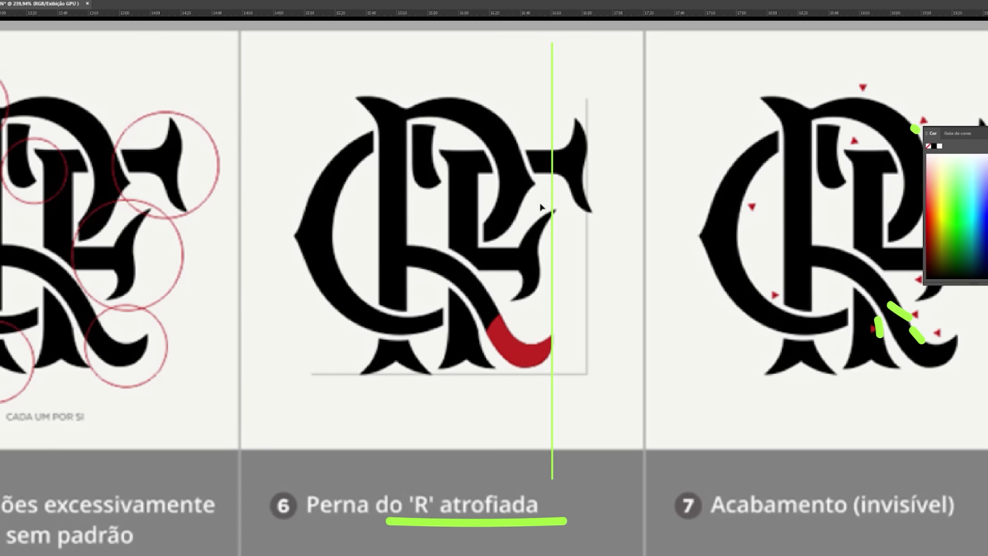
{"action": "left_click_drag", "start_coordinate": [554, 170], "coordinate": [591, 166]}
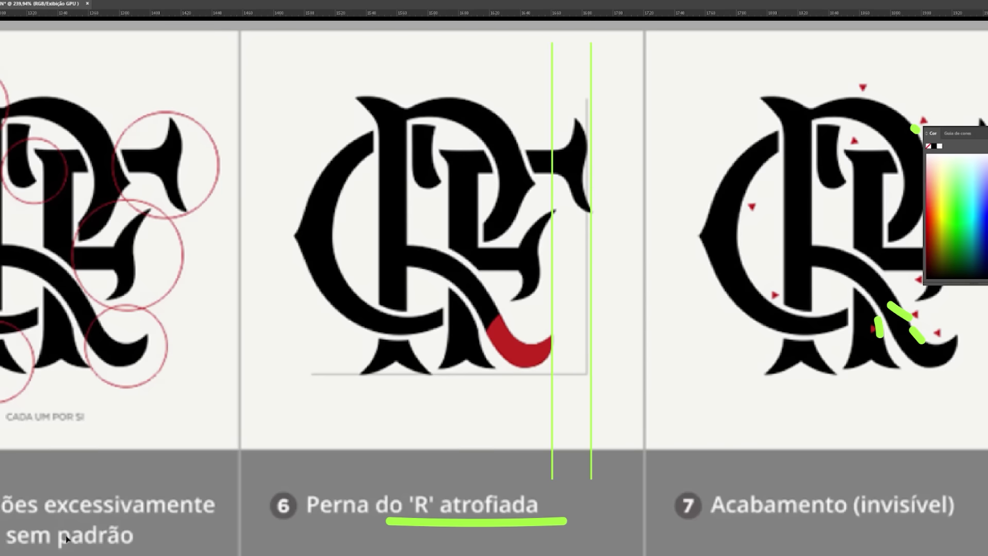
- Trace the F's lower arm with green strokes on the monogram where correction 6 is highlighted
{"action": "key", "text": "ctrl+0"}
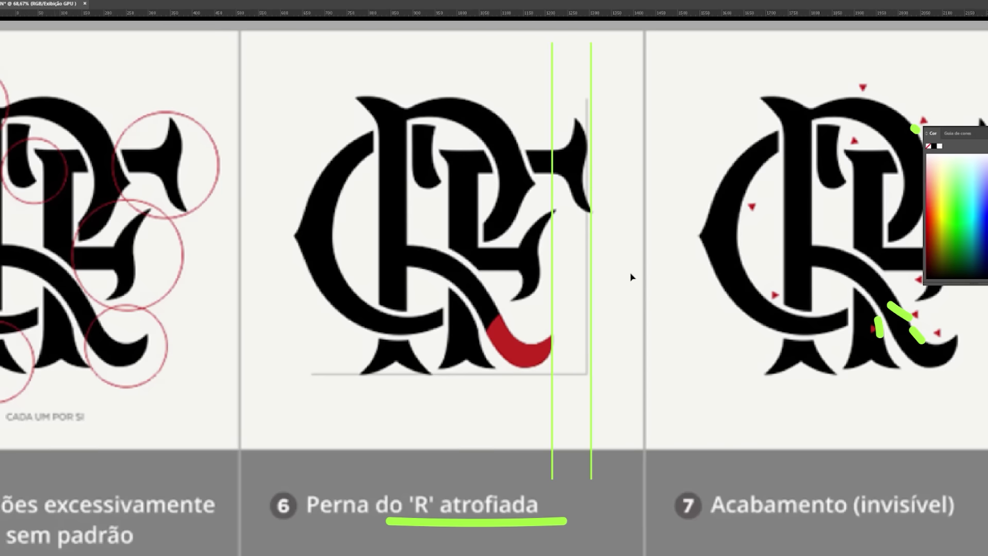
{"action": "left_click_drag", "start_coordinate": [384, 219], "coordinate": [459, 242]}
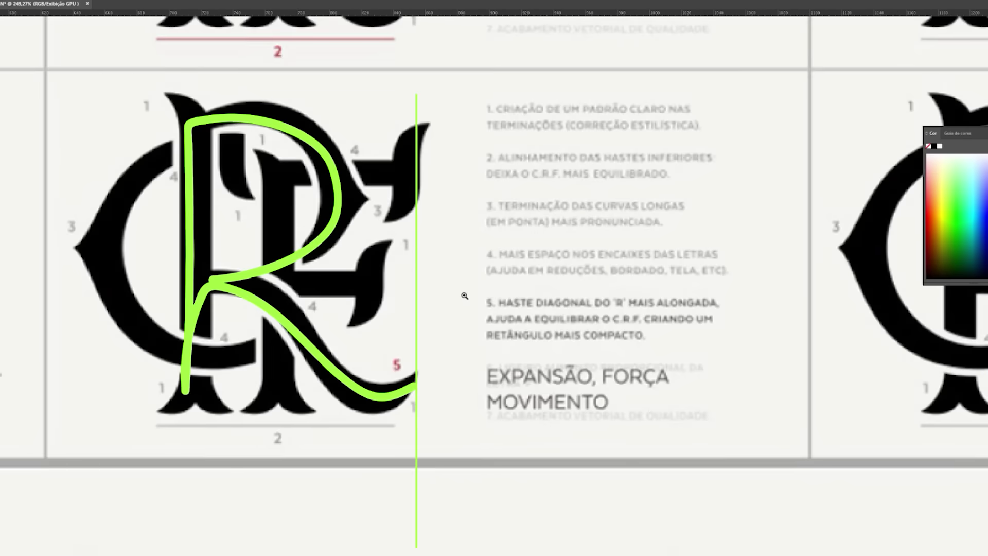
{"action": "left_click_drag", "start_coordinate": [466, 307], "coordinate": [414, 235]}
{"action": "left_click_drag", "start_coordinate": [484, 280], "coordinate": [260, 309]}
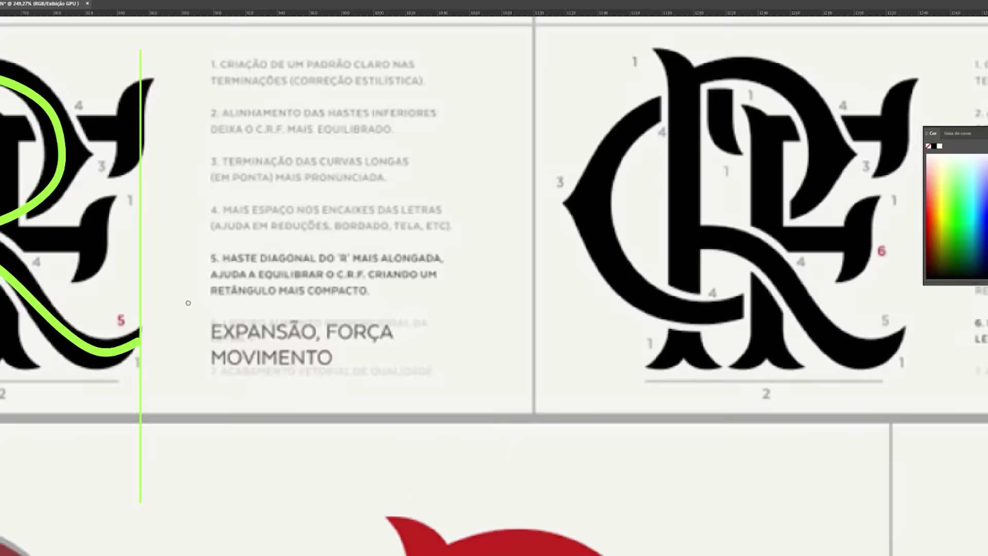
{"action": "left_click_drag", "start_coordinate": [393, 314], "coordinate": [316, 314]}
{"action": "left_click_drag", "start_coordinate": [799, 233], "coordinate": [359, 313]}
{"action": "left_click_drag", "start_coordinate": [24, 180], "coordinate": [102, 180]}
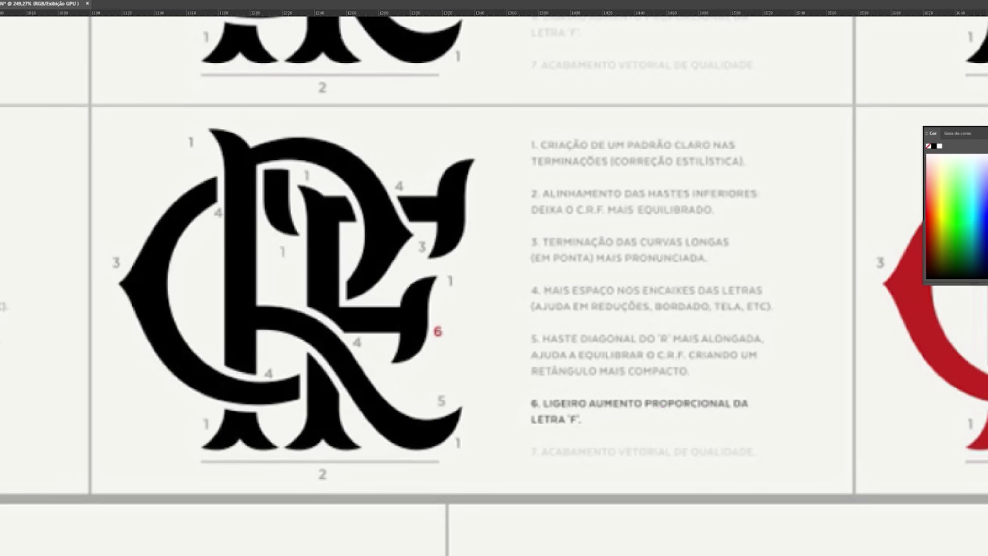
{"action": "left_click_drag", "start_coordinate": [434, 280], "coordinate": [406, 354]}
{"action": "mouse_move", "coordinate": [416, 319]}
{"action": "left_mouse_down"}
{"action": "mouse_move", "coordinate": [336, 305]}
{"action": "mouse_move", "coordinate": [323, 205]}
{"action": "mouse_move", "coordinate": [457, 210]}
{"action": "left_mouse_up"}
- Try tracing the rest of the F and the R's bowl and leg on the correction 6 monogram, then undo those strokes
{"action": "left_click_drag", "start_coordinate": [446, 244], "coordinate": [468, 159]}
{"action": "left_click_drag", "start_coordinate": [316, 419], "coordinate": [323, 291]}
{"action": "mouse_move", "coordinate": [242, 325]}
{"action": "left_mouse_down"}
{"action": "mouse_move", "coordinate": [320, 334]}
{"action": "mouse_move", "coordinate": [427, 423]}
{"action": "mouse_move", "coordinate": [449, 406]}
{"action": "mouse_move", "coordinate": [436, 433]}
{"action": "mouse_move", "coordinate": [392, 433]}
{"action": "mouse_move", "coordinate": [357, 374]}
{"action": "mouse_move", "coordinate": [295, 330]}
{"action": "mouse_move", "coordinate": [232, 315]}
{"action": "left_mouse_up"}
{"action": "mouse_move", "coordinate": [241, 168]}
{"action": "left_mouse_down"}
{"action": "mouse_move", "coordinate": [382, 228]}
{"action": "mouse_move", "coordinate": [406, 283]}
{"action": "left_mouse_up"}
{"action": "left_click_drag", "start_coordinate": [394, 245], "coordinate": [404, 233]}
{"action": "mouse_move", "coordinate": [390, 292]}
{"action": "left_mouse_down"}
{"action": "mouse_move", "coordinate": [406, 273]}
{"action": "mouse_move", "coordinate": [380, 292]}
{"action": "mouse_move", "coordinate": [397, 270]}
{"action": "mouse_move", "coordinate": [381, 292]}
{"action": "left_mouse_up"}
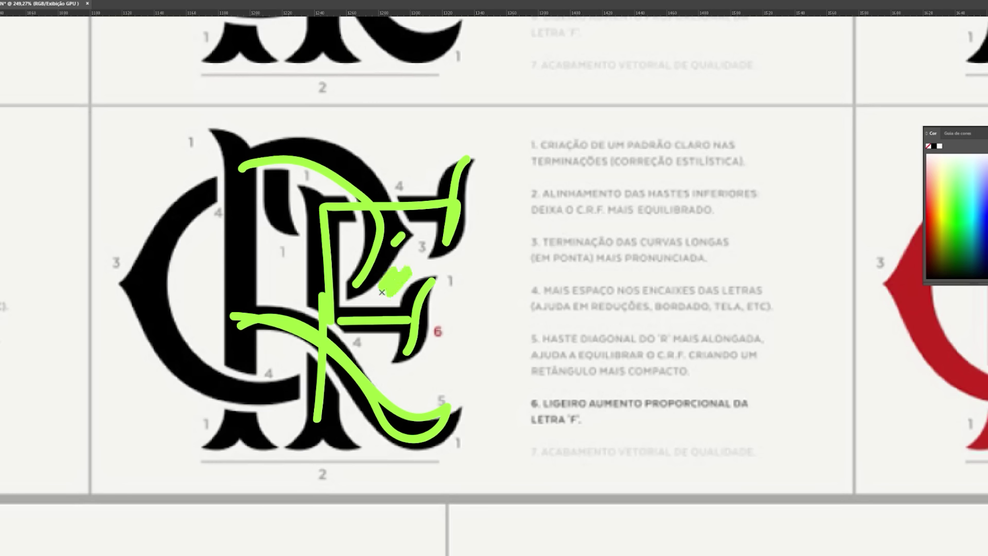
{"action": "left_click_drag", "start_coordinate": [377, 365], "coordinate": [355, 338]}
{"action": "key", "text": "ctrl+z"}
{"action": "key", "text": "ctrl+z"}
{"action": "key", "text": "ctrl+z"}
{"action": "key", "text": "ctrl+z"}
{"action": "key", "text": "ctrl+z"}
{"action": "key", "text": "ctrl+z"}
{"action": "key", "text": "ctrl+z"}
- Underline '7. ACABAMENTO VETORIAL DE QUALIDADE.' beside the red monogram
{"action": "left_click_drag", "start_coordinate": [692, 403], "coordinate": [2, 362]}
{"action": "left_click_drag", "start_coordinate": [607, 427], "coordinate": [887, 434]}
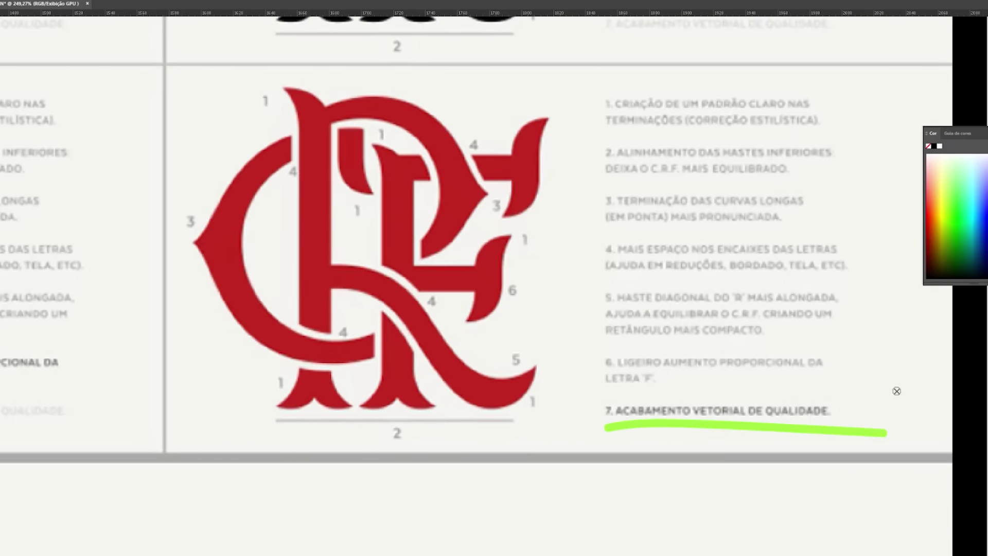
- Hide the floating panels and frame the old, overlaid and adjusted monograms in the comparison row
{"action": "left_click_drag", "start_coordinate": [499, 374], "coordinate": [756, 202]}
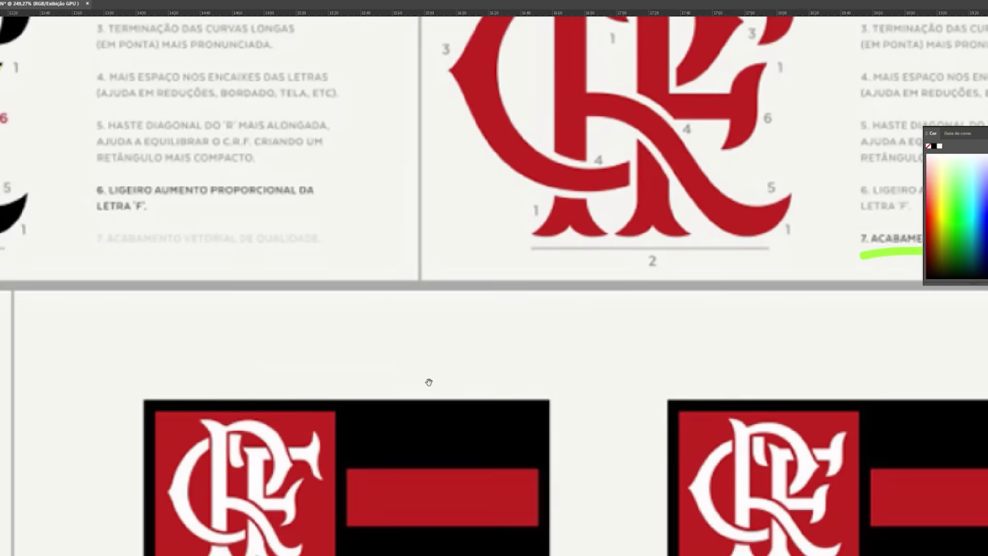
{"action": "left_click_drag", "start_coordinate": [429, 383], "coordinate": [824, 233]}
{"action": "scroll", "coordinate": [653, 313], "scroll_direction": "down", "scroll_amount": 6}
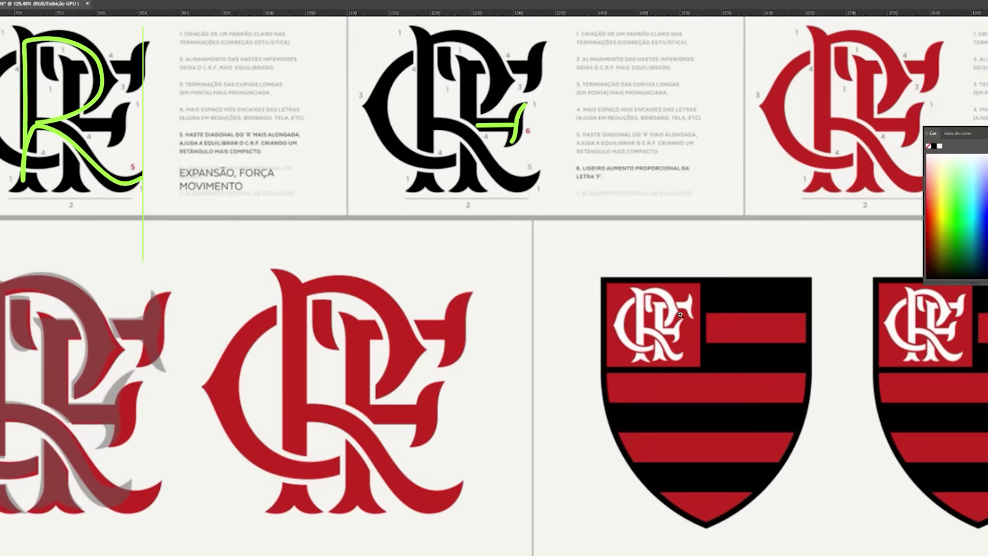
{"action": "scroll", "coordinate": [510, 352], "scroll_direction": "down", "scroll_amount": 3}
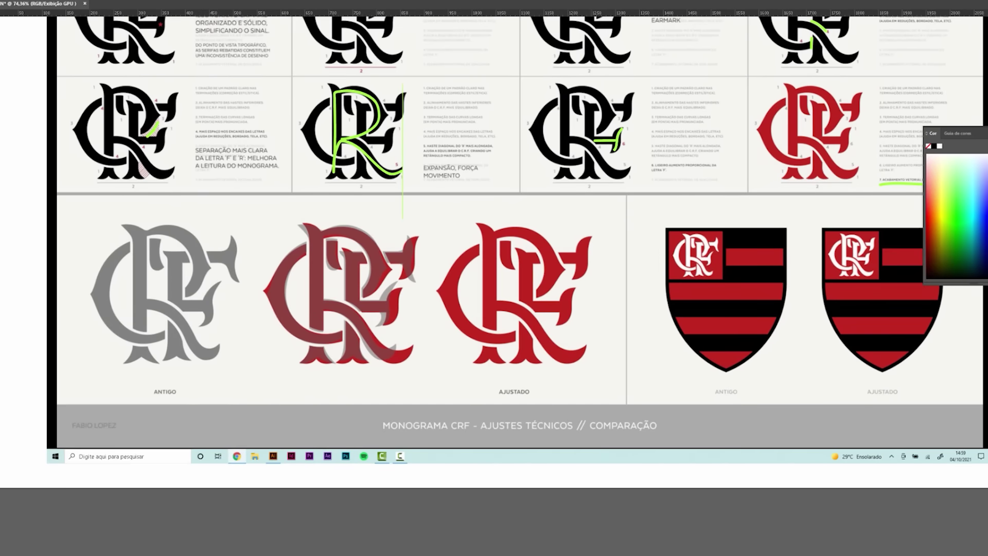
{"action": "key", "text": "Tab"}
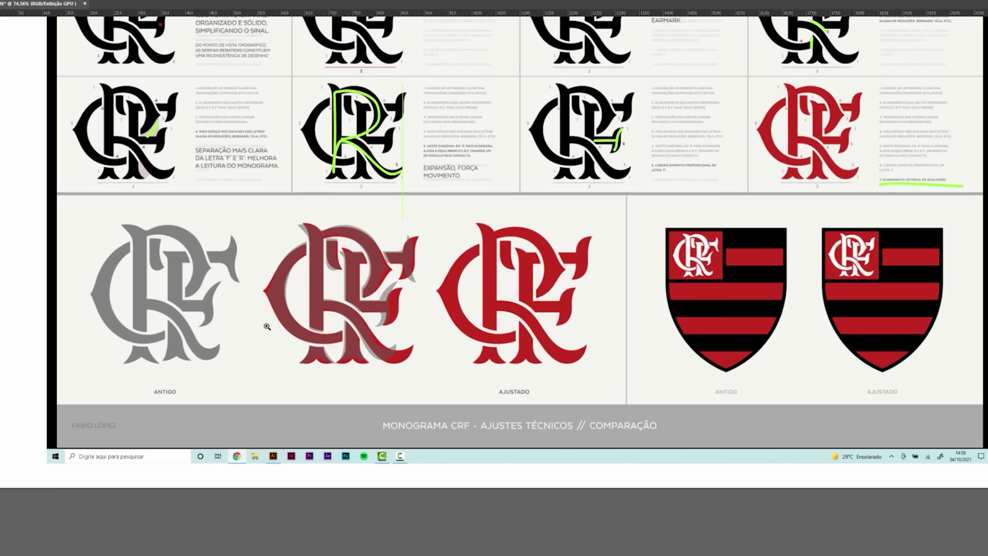
{"action": "left_click", "coordinate": [188, 332]}
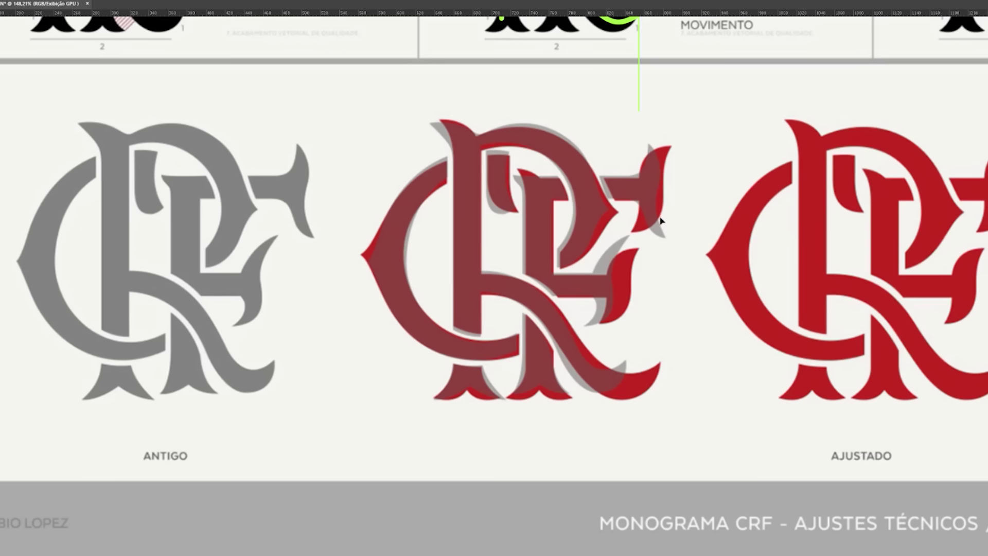
{"action": "left_click_drag", "start_coordinate": [663, 251], "coordinate": [603, 257]}
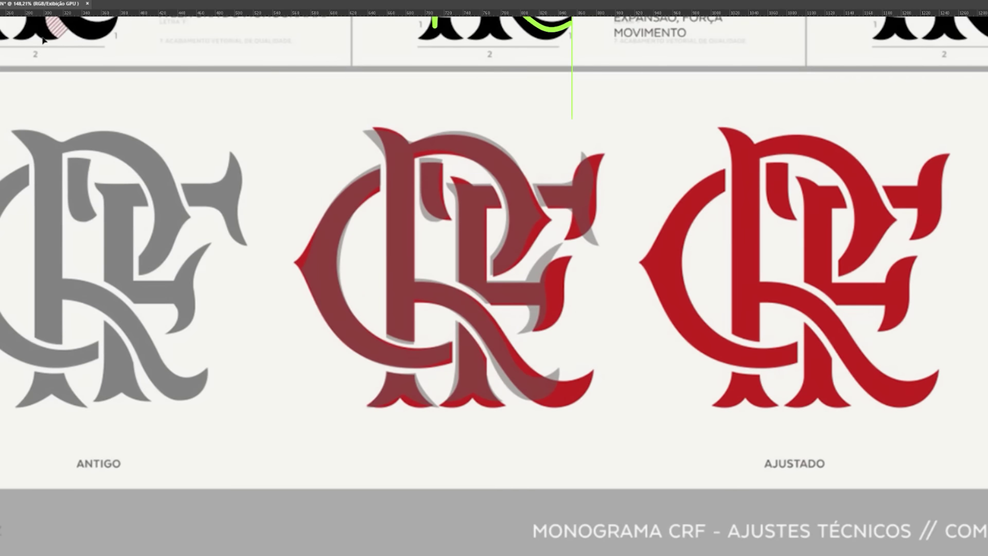
- Try marking the R's bowl, the F's stem and the gap above the F's lower arm on the overlaid monograms, then undo the strokes
{"action": "left_click_drag", "start_coordinate": [380, 150], "coordinate": [369, 132]}
{"action": "key", "text": "ctrl+z"}
{"action": "mouse_move", "coordinate": [485, 252]}
{"action": "left_mouse_down"}
{"action": "mouse_move", "coordinate": [555, 262]}
{"action": "mouse_move", "coordinate": [514, 229]}
{"action": "mouse_move", "coordinate": [502, 124]}
{"action": "left_mouse_up"}
{"action": "left_click_drag", "start_coordinate": [494, 191], "coordinate": [496, 216]}
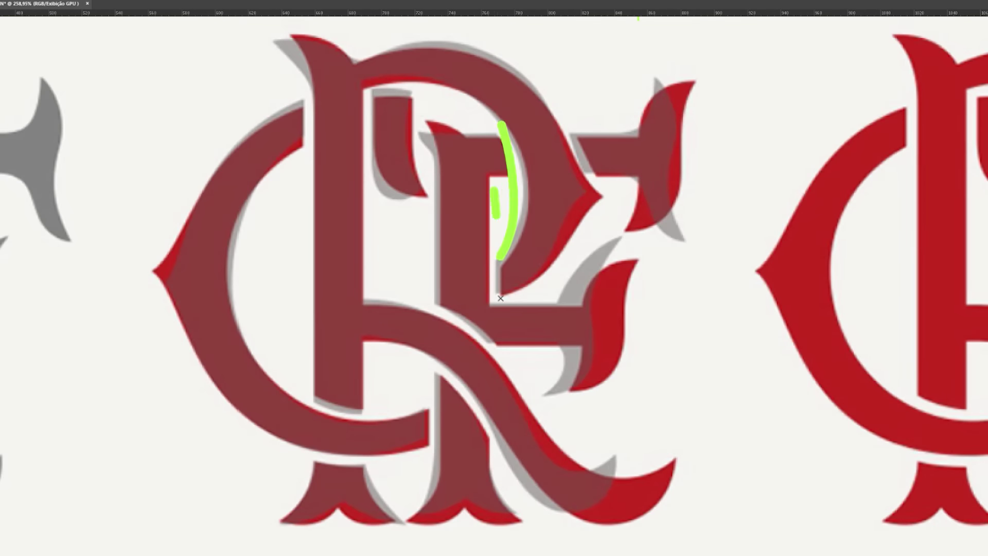
{"action": "key", "text": "ctrl+z"}
{"action": "mouse_move", "coordinate": [560, 301]}
{"action": "left_mouse_down"}
{"action": "mouse_move", "coordinate": [612, 226]}
{"action": "mouse_move", "coordinate": [587, 301]}
{"action": "left_mouse_up"}
{"action": "left_click_drag", "start_coordinate": [562, 270], "coordinate": [580, 235]}
{"action": "key", "text": "ctrl+z"}
{"action": "key", "text": "ctrl+z"}
{"action": "key", "text": "ctrl+z"}
{"action": "key", "text": "ctrl+z"}
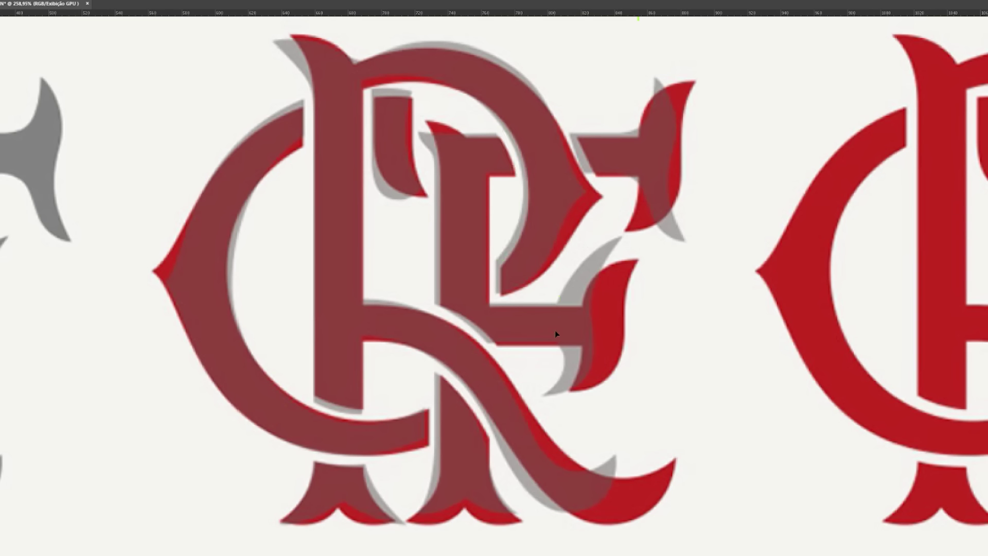
- Try tracing the R's old and extended diagonal leg over the overlaid monograms
{"action": "mouse_move", "coordinate": [557, 336]}
{"action": "left_mouse_down"}
{"action": "mouse_move", "coordinate": [543, 399]}
{"action": "mouse_move", "coordinate": [572, 336]}
{"action": "left_mouse_up"}
{"action": "key", "text": "ctrl+z"}
{"action": "key", "text": "ctrl+z"}
{"action": "mouse_move", "coordinate": [406, 327]}
{"action": "left_mouse_down"}
{"action": "mouse_move", "coordinate": [523, 401]}
{"action": "mouse_move", "coordinate": [549, 480]}
{"action": "mouse_move", "coordinate": [579, 490]}
{"action": "mouse_move", "coordinate": [610, 452]}
{"action": "mouse_move", "coordinate": [570, 499]}
{"action": "mouse_move", "coordinate": [492, 401]}
{"action": "left_mouse_up"}
{"action": "mouse_move", "coordinate": [405, 306]}
{"action": "left_mouse_down"}
{"action": "mouse_move", "coordinate": [508, 420]}
{"action": "mouse_move", "coordinate": [581, 482]}
{"action": "mouse_move", "coordinate": [613, 459]}
{"action": "left_mouse_up"}
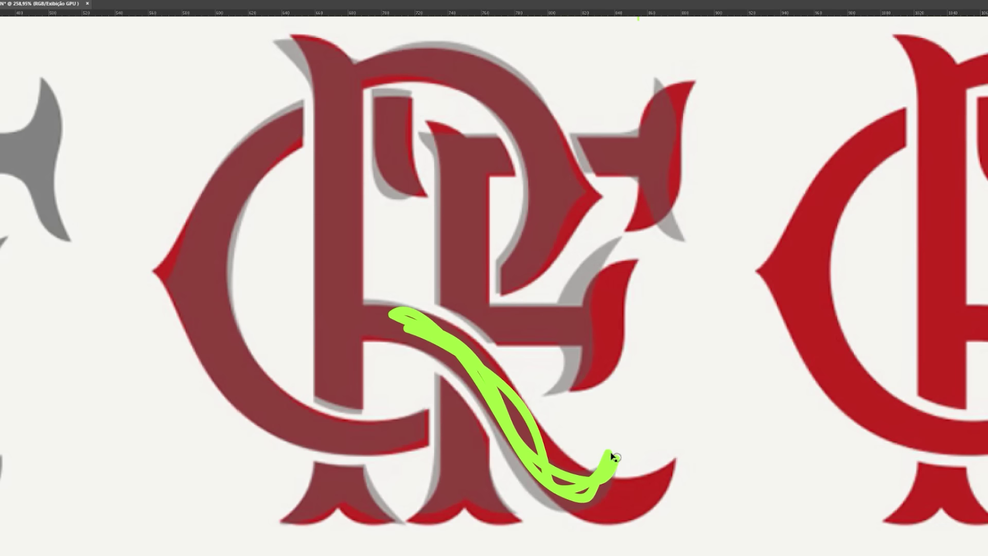
{"action": "key", "text": "ctrl+z"}
{"action": "mouse_move", "coordinate": [400, 353]}
{"action": "left_mouse_down"}
{"action": "mouse_move", "coordinate": [567, 440]}
{"action": "mouse_move", "coordinate": [602, 500]}
{"action": "mouse_move", "coordinate": [690, 467]}
{"action": "left_mouse_up"}
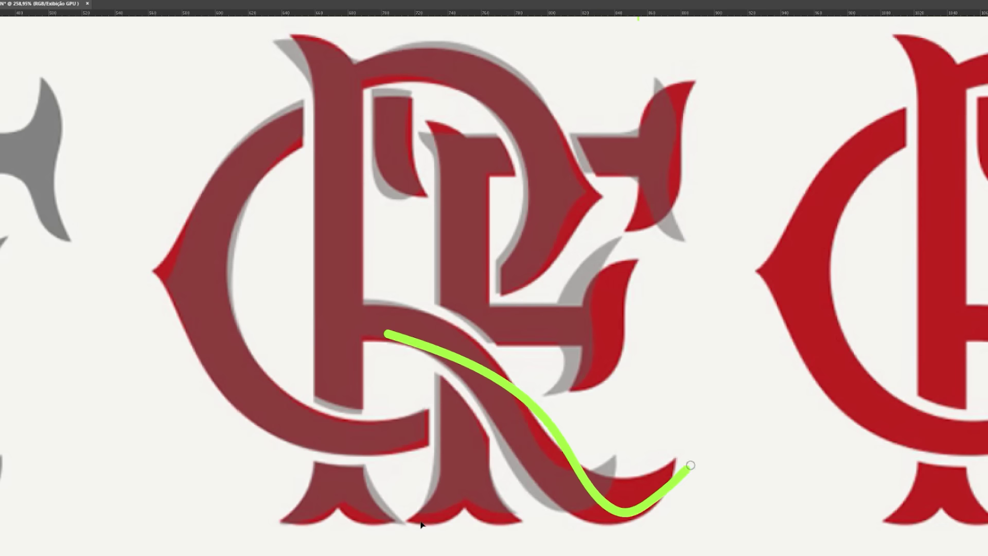
- Try drawing strokes along the feet and leg base of the overlaid monograms, then undo them
{"action": "mouse_move", "coordinate": [287, 520]}
{"action": "left_mouse_down"}
{"action": "mouse_move", "coordinate": [500, 538]}
{"action": "mouse_move", "coordinate": [711, 511]}
{"action": "left_mouse_up"}
{"action": "left_click_drag", "start_coordinate": [330, 509], "coordinate": [348, 509]}
{"action": "mouse_move", "coordinate": [456, 518]}
{"action": "left_mouse_down"}
{"action": "mouse_move", "coordinate": [531, 522]}
{"action": "mouse_move", "coordinate": [643, 469]}
{"action": "left_mouse_up"}
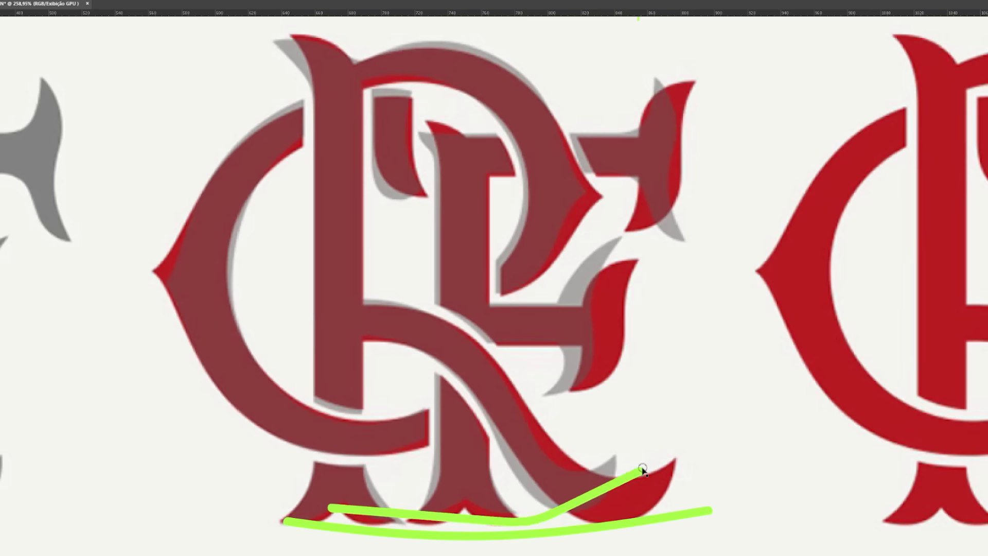
{"action": "key", "text": "ctrl+z"}
{"action": "key", "text": "ctrl+z"}
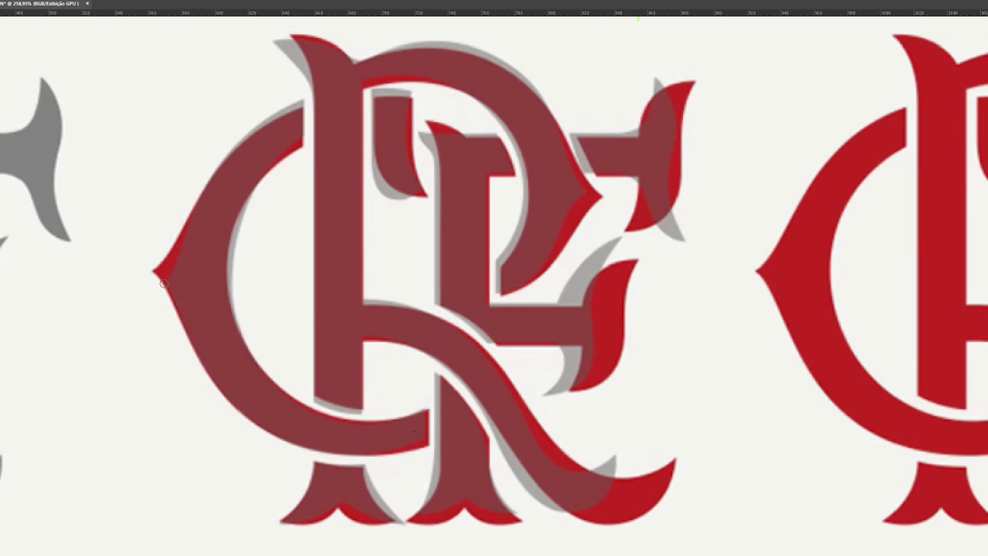
- Trace the pointed outer curves of the C and the R's bowl on the overlaid monograms
{"action": "mouse_move", "coordinate": [176, 315]}
{"action": "left_mouse_down"}
{"action": "mouse_move", "coordinate": [168, 263]}
{"action": "mouse_move", "coordinate": [202, 202]}
{"action": "left_mouse_up"}
{"action": "mouse_move", "coordinate": [409, 441]}
{"action": "left_mouse_down"}
{"action": "mouse_move", "coordinate": [255, 408]}
{"action": "mouse_move", "coordinate": [155, 269]}
{"action": "mouse_move", "coordinate": [285, 122]}
{"action": "left_mouse_up"}
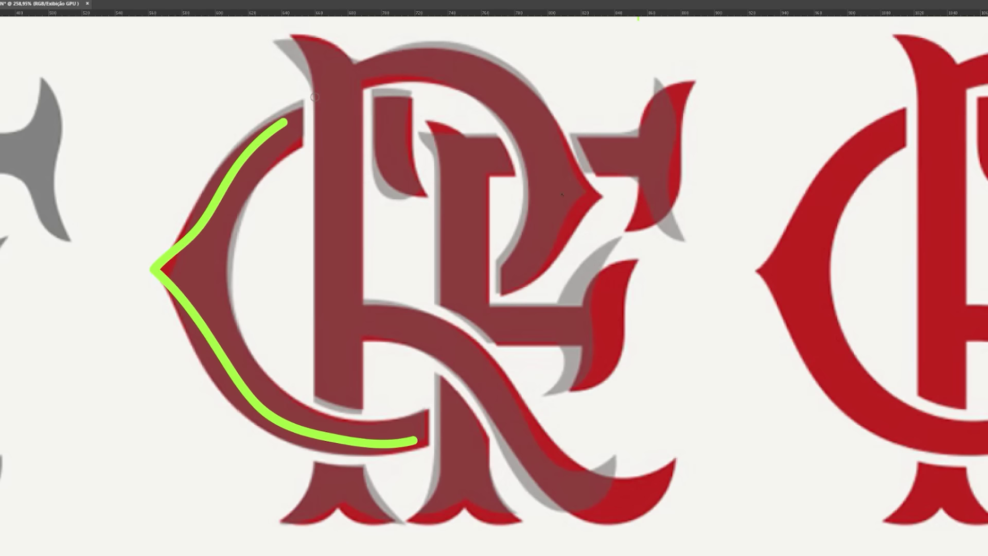
{"action": "mouse_move", "coordinate": [512, 291]}
{"action": "left_mouse_down"}
{"action": "mouse_move", "coordinate": [578, 210]}
{"action": "mouse_move", "coordinate": [587, 173]}
{"action": "mouse_move", "coordinate": [405, 49]}
{"action": "left_mouse_up"}
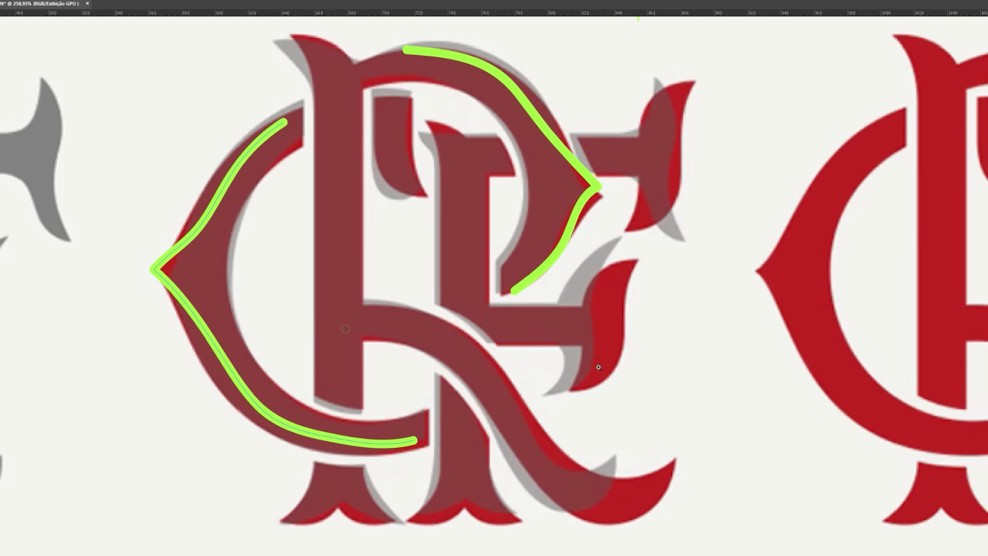
- Compare the monograms inside the old and adjusted club shields up close
{"action": "left_click_drag", "start_coordinate": [576, 356], "coordinate": [452, 315]}
{"action": "left_click_drag", "start_coordinate": [673, 327], "coordinate": [437, 289]}
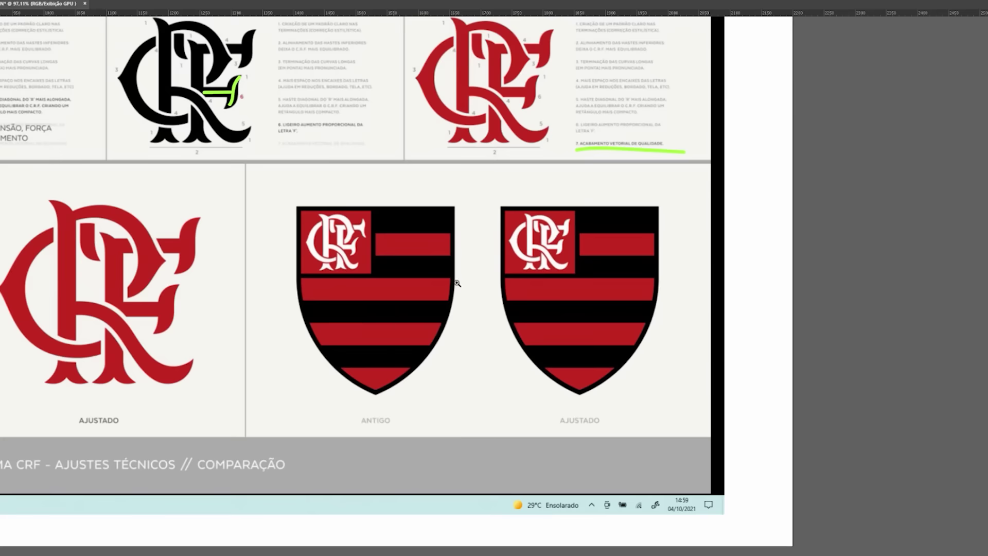
{"action": "left_click_drag", "start_coordinate": [457, 283], "coordinate": [418, 277]}
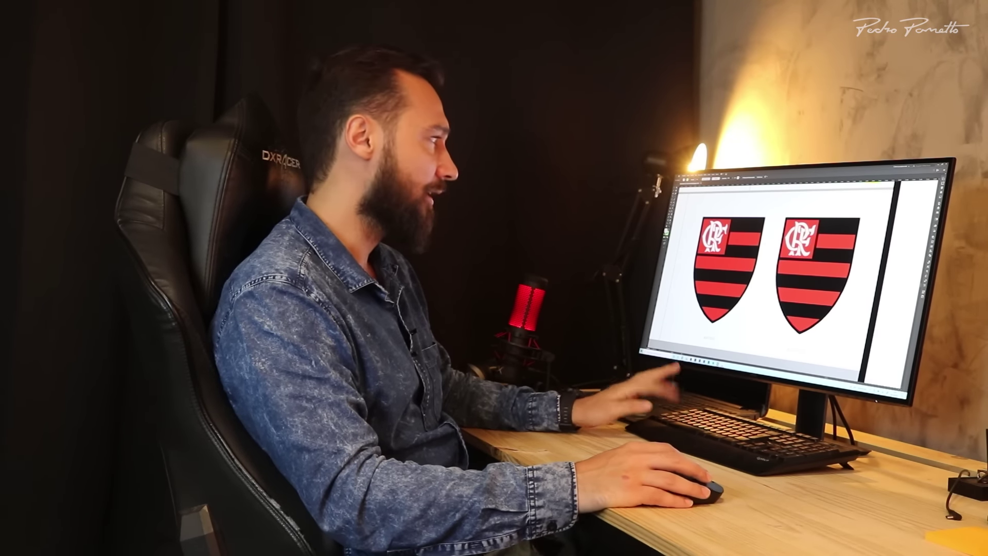
{"action": "scroll", "coordinate": [787, 267], "scroll_direction": "up", "scroll_amount": 2}
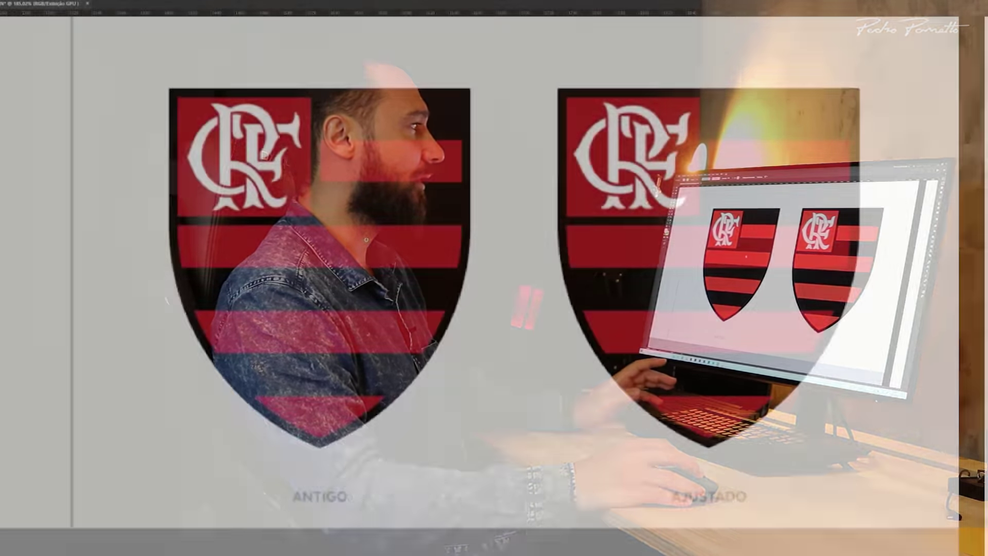